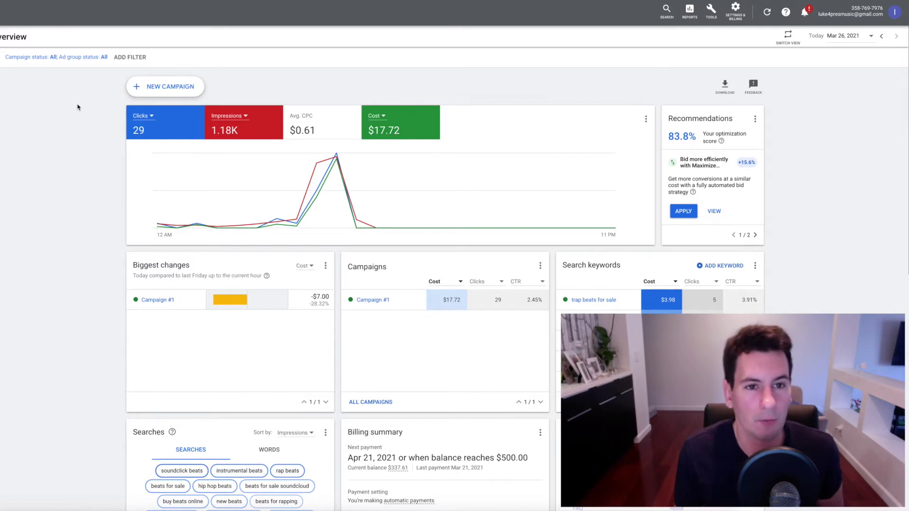
Create a new video campaign with the Brand awareness and reach goal and the Skippable in-stream subtype.
click(158, 91)
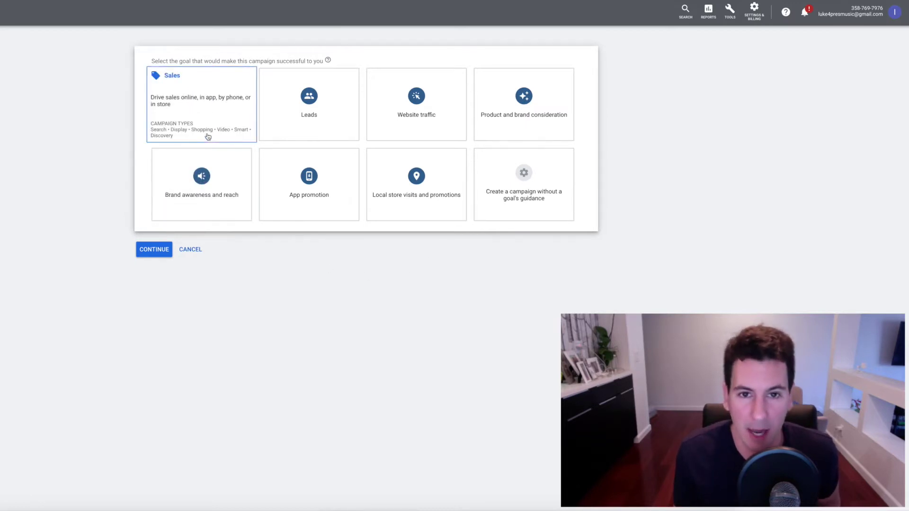
mouse_move(309, 132)
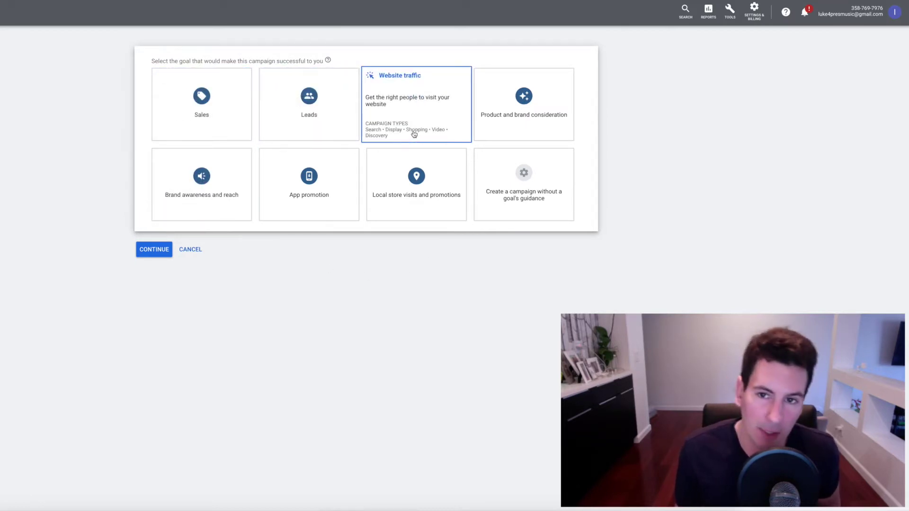
mouse_move(590, 125)
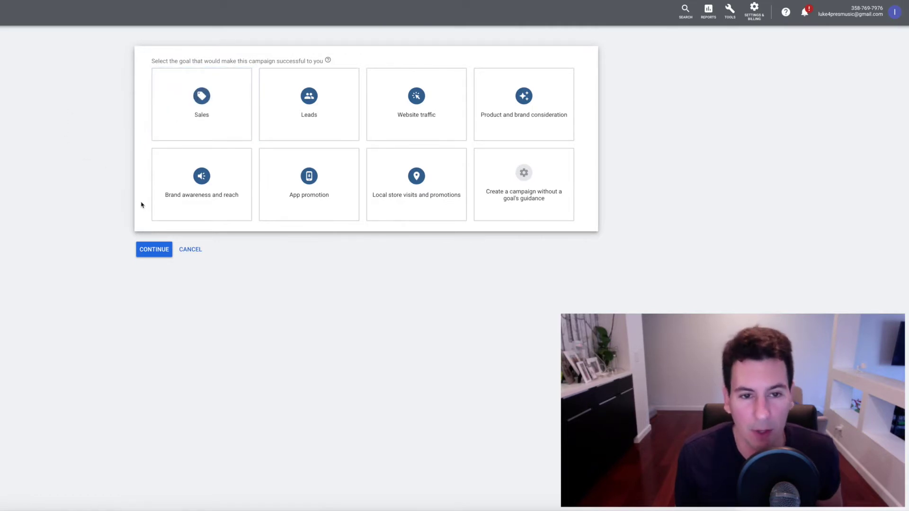
mouse_move(183, 207)
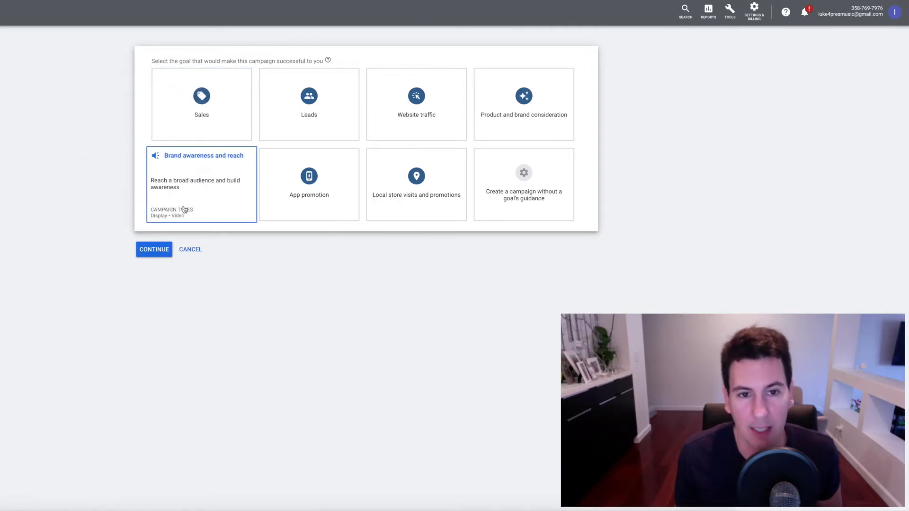
click(225, 198)
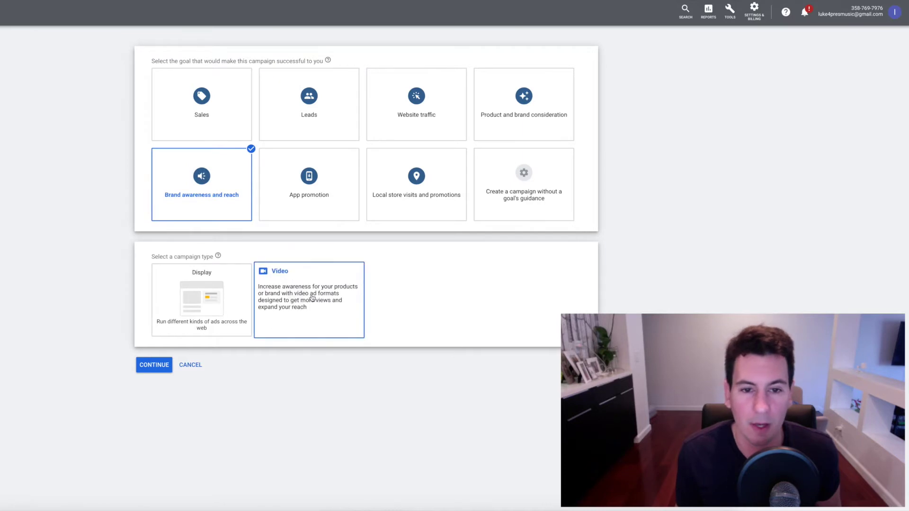
click(312, 298)
scroll(312, 298, down, 3)
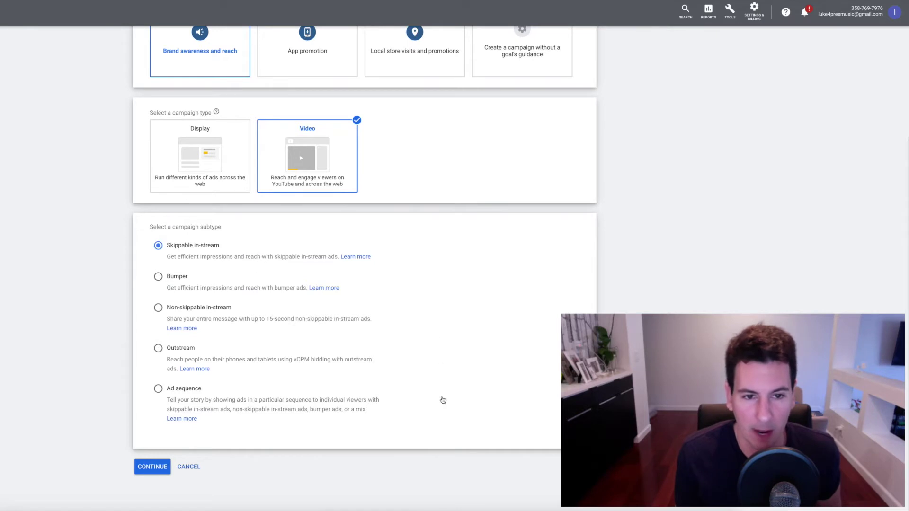
click(145, 468)
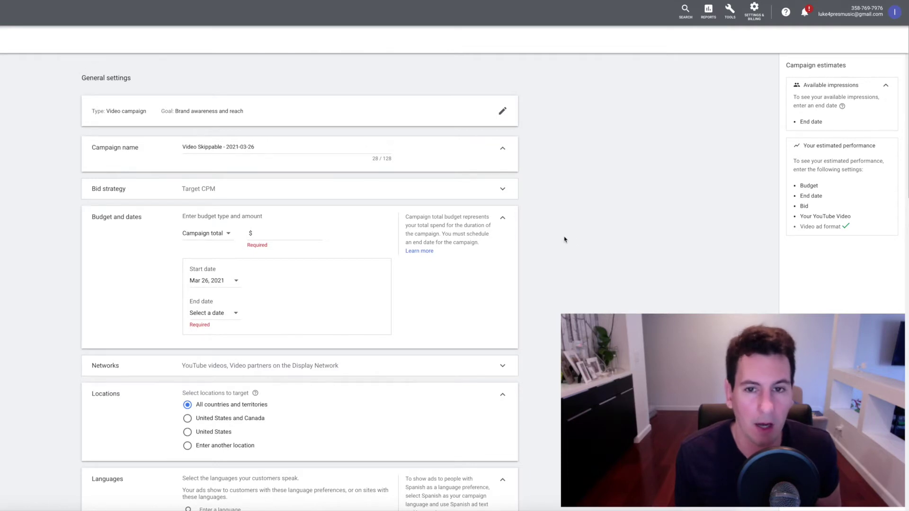
Review the campaign name and expand the bid strategy settings to examine the available strategies.
scroll(564, 240, down, 1)
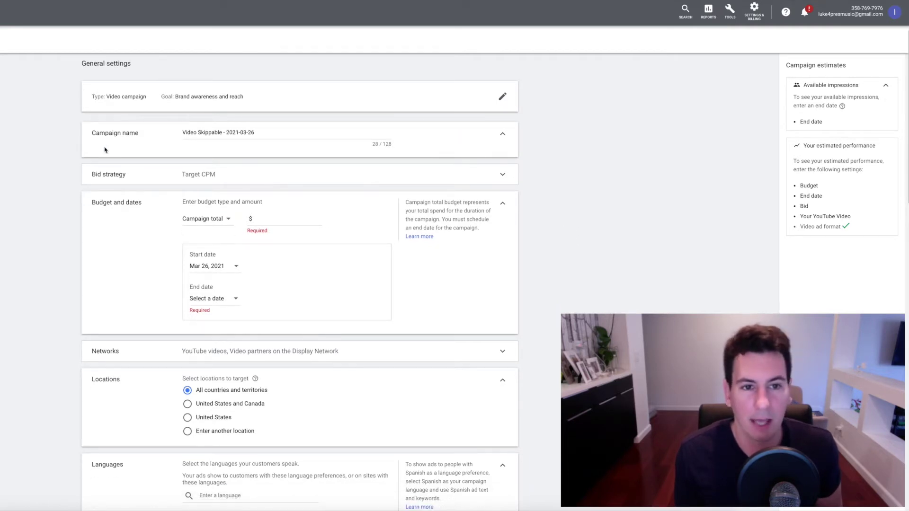
click(206, 132)
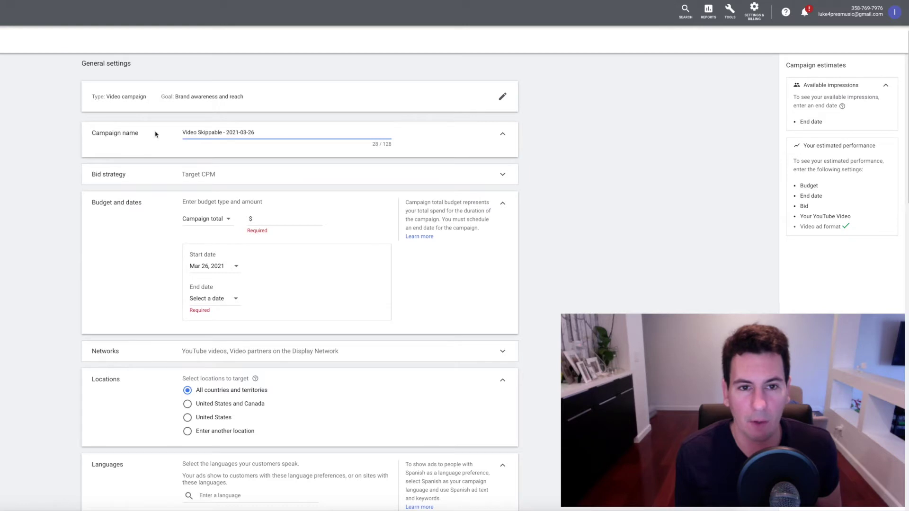
scroll(615, 197, down, 1)
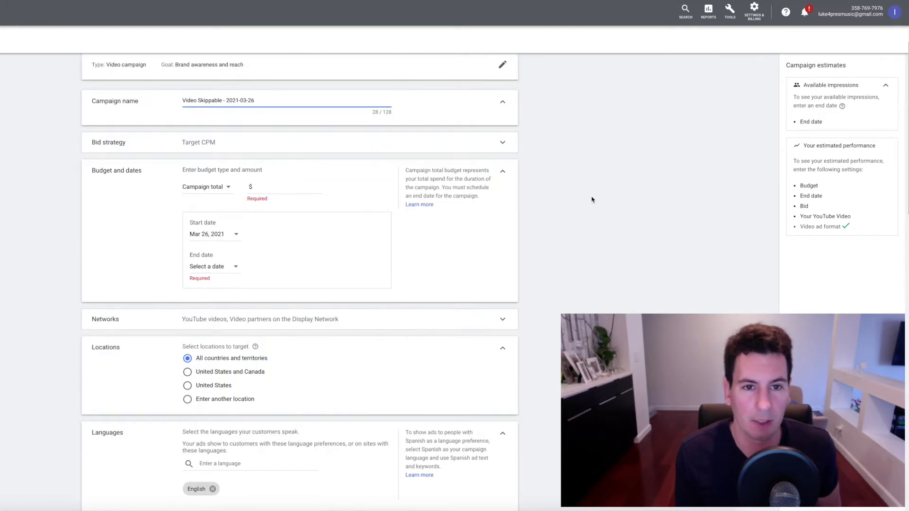
scroll(590, 185, down, 1)
click(502, 124)
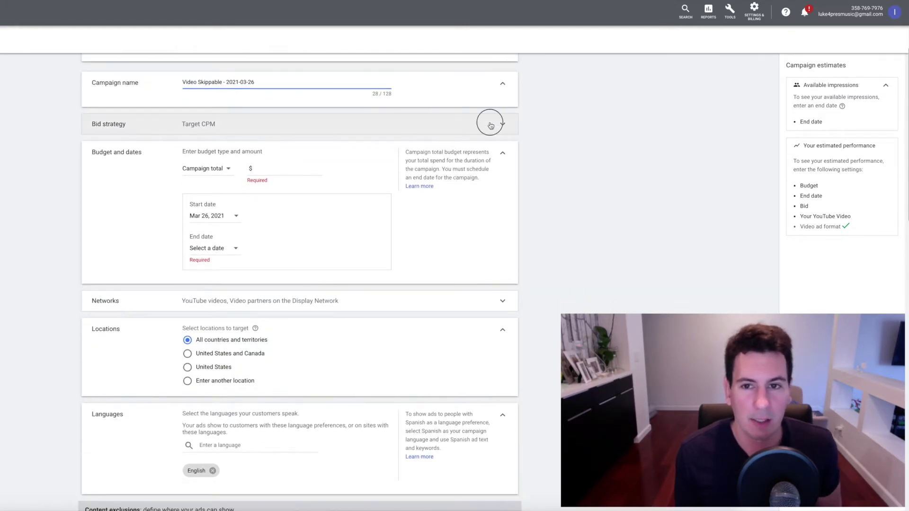
click(214, 138)
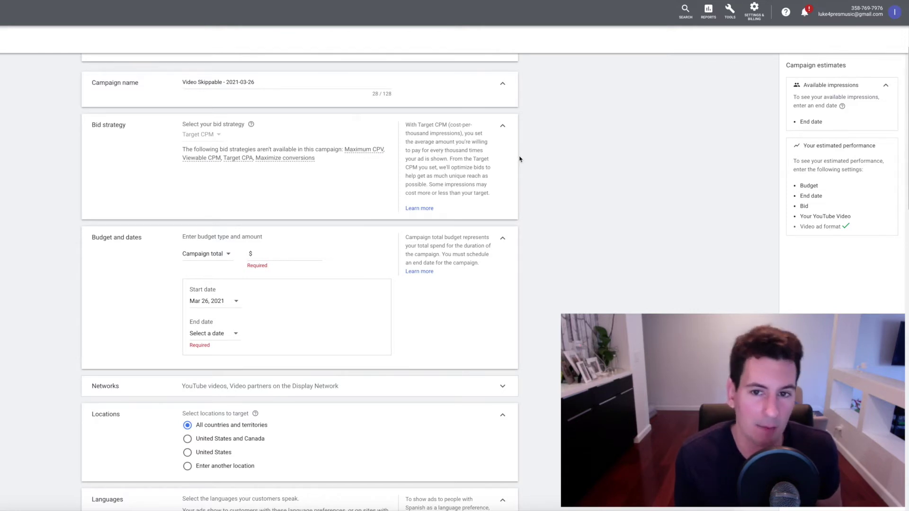
Set the campaign budget to a daily amount of $5.00.
scroll(221, 233, down, 1)
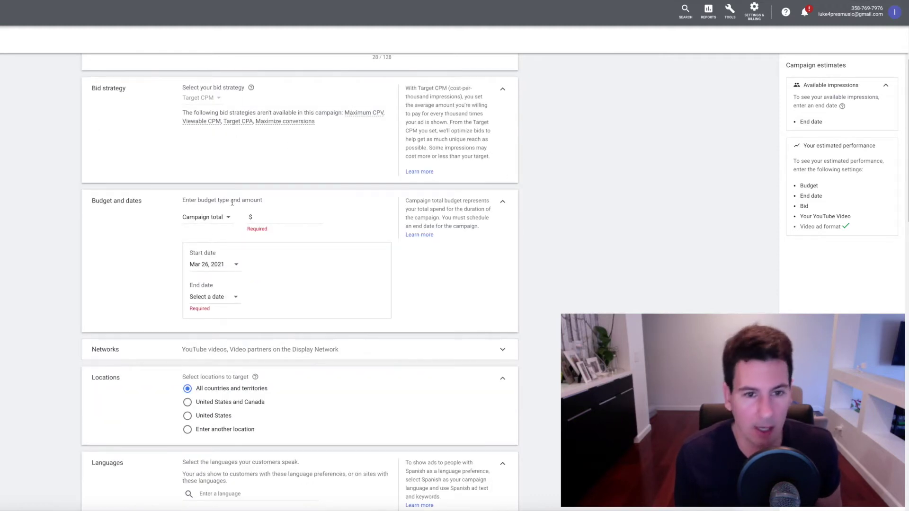
click(228, 219)
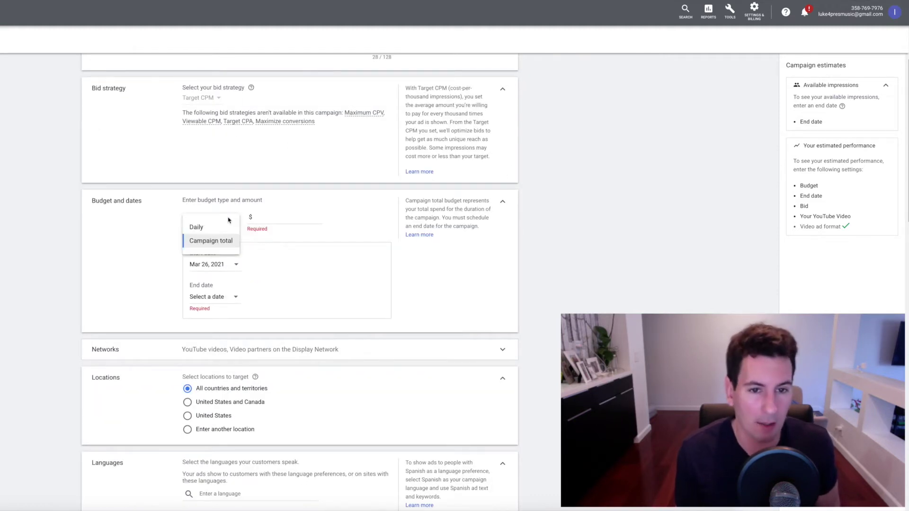
click(196, 227)
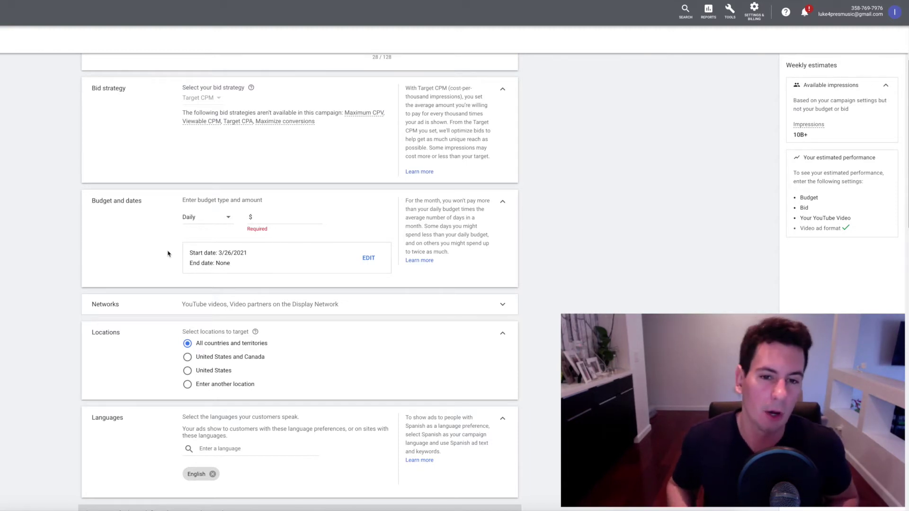
click(301, 218)
text(5)
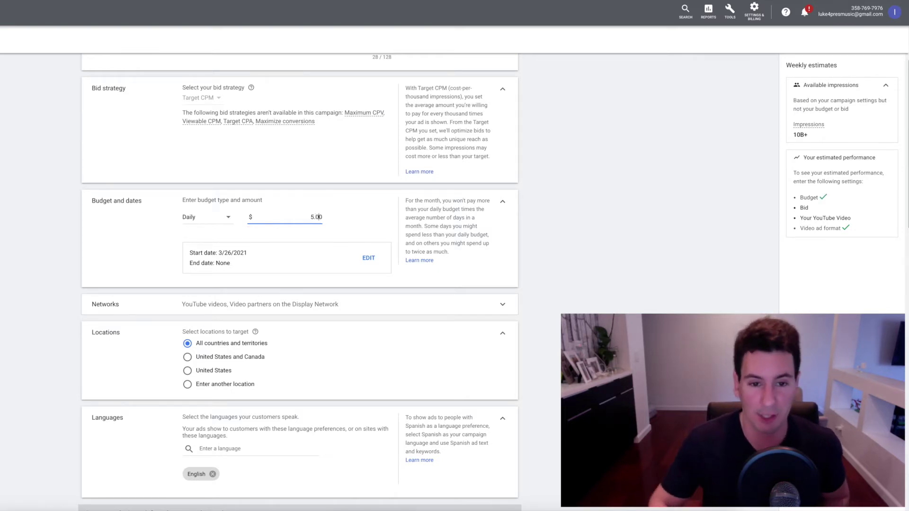
click(13, 238)
Exclude Video partners on the Display Network from the campaign's networks.
scroll(117, 237, down, 1)
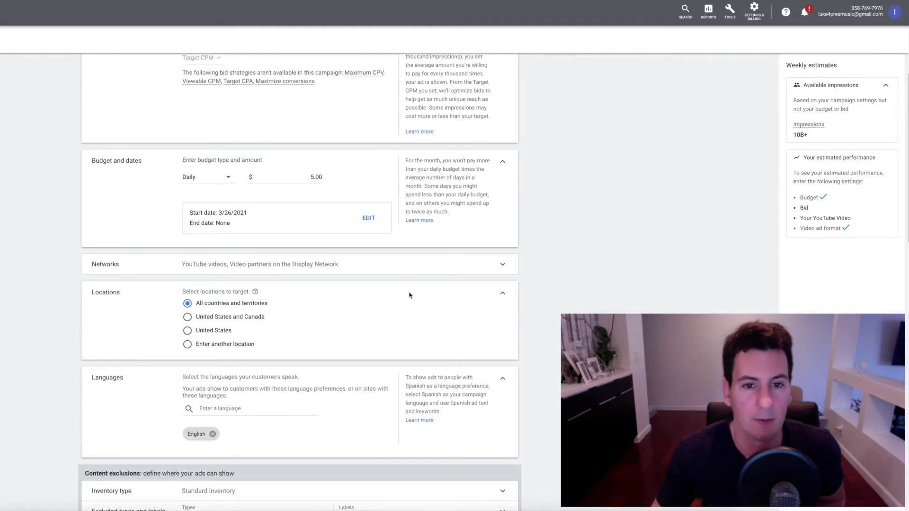
scroll(409, 295, down, 1)
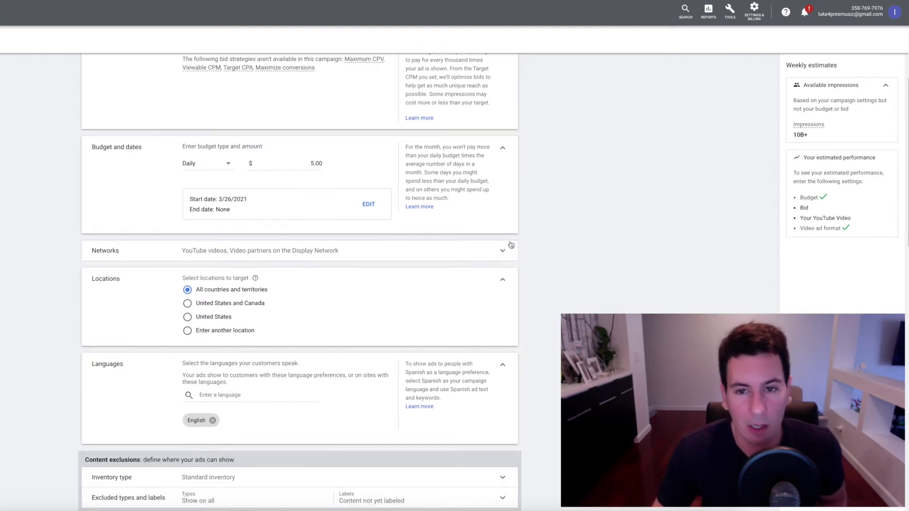
scroll(560, 237, down, 1)
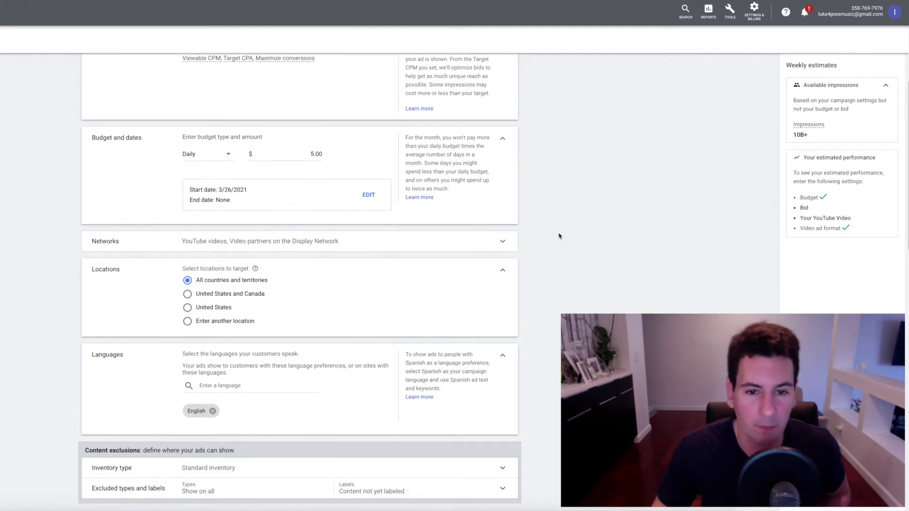
click(465, 245)
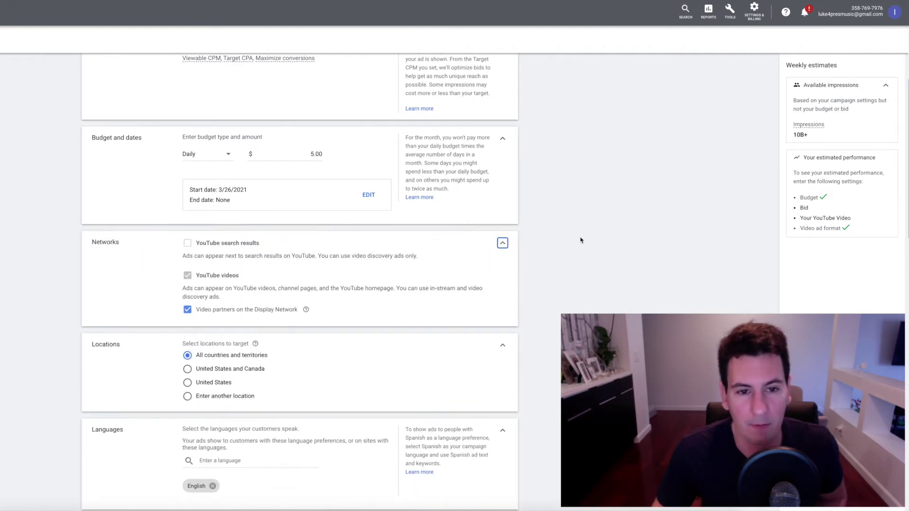
scroll(581, 239, down, 1)
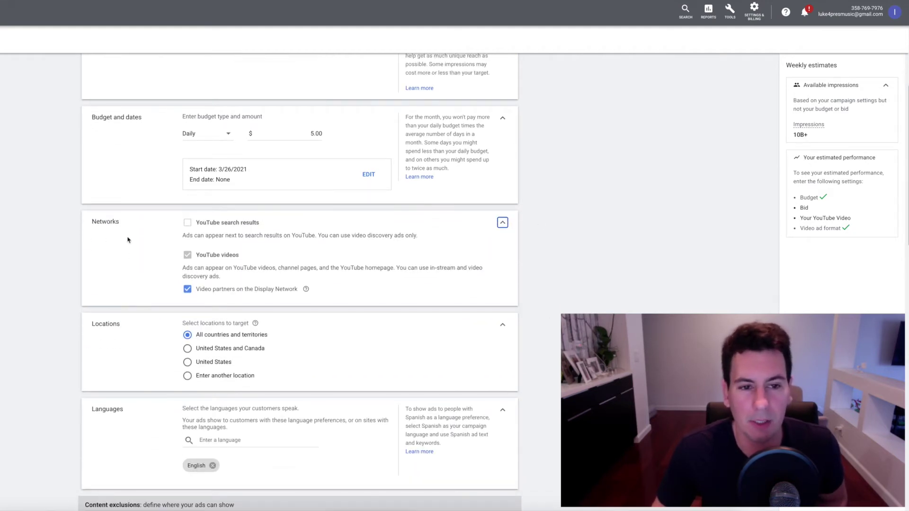
scroll(438, 296, down, 1)
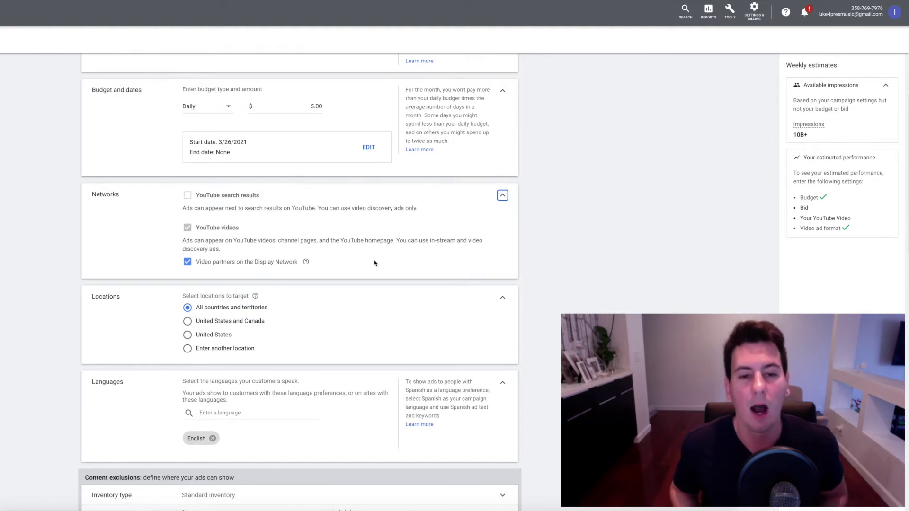
click(187, 262)
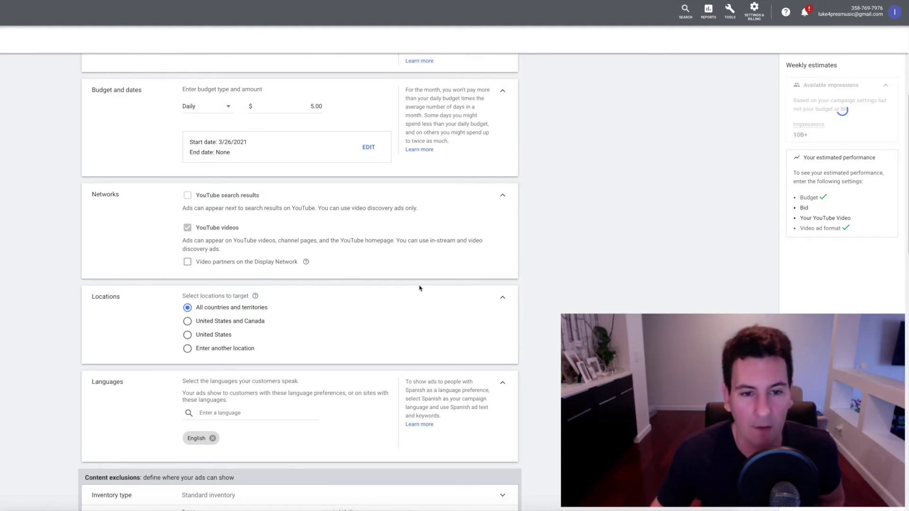
Restrict the campaign's target location to the United States.
scroll(511, 298, down, 3)
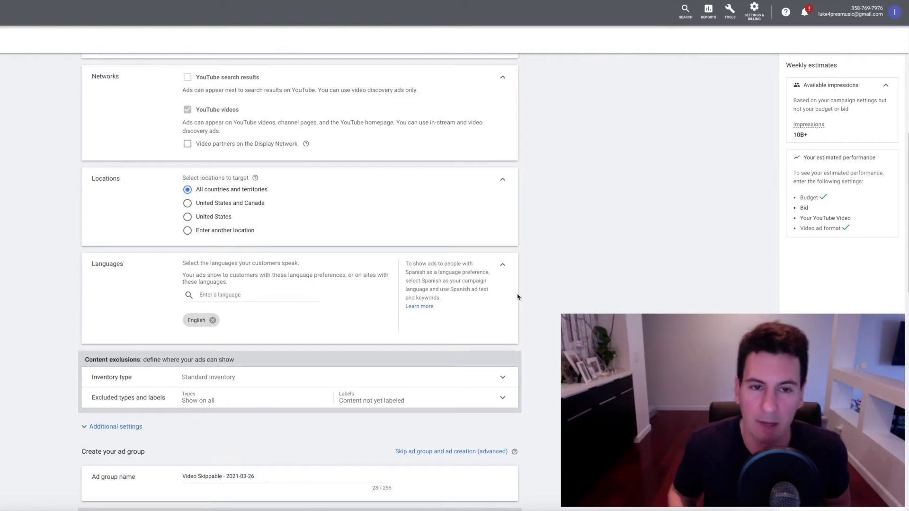
scroll(283, 166, down, 1)
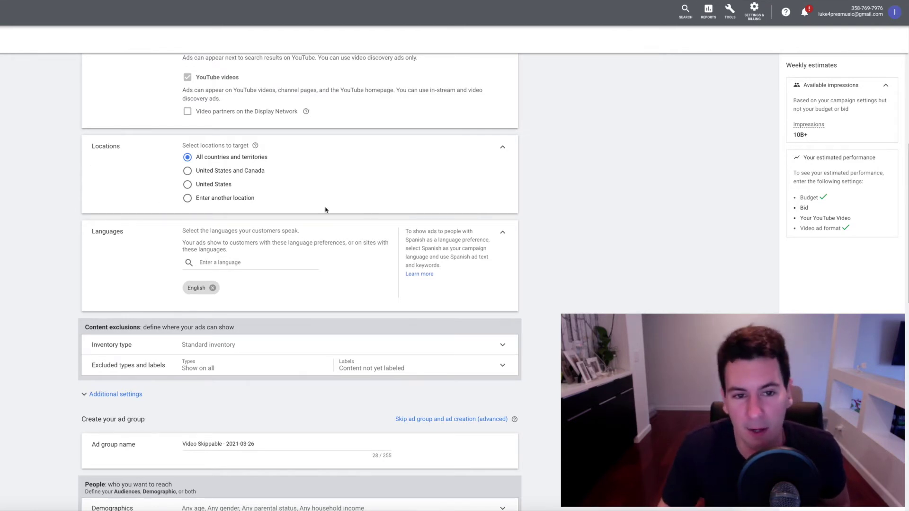
click(188, 184)
Examine the content exclusions, covering the inventory type options and the excluded content types and labels.
scroll(254, 195, down, 1)
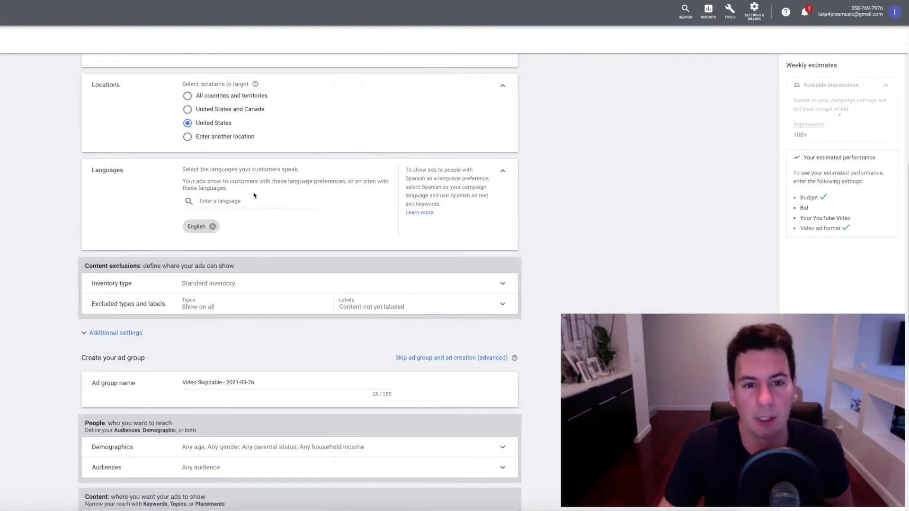
scroll(254, 196, down, 1)
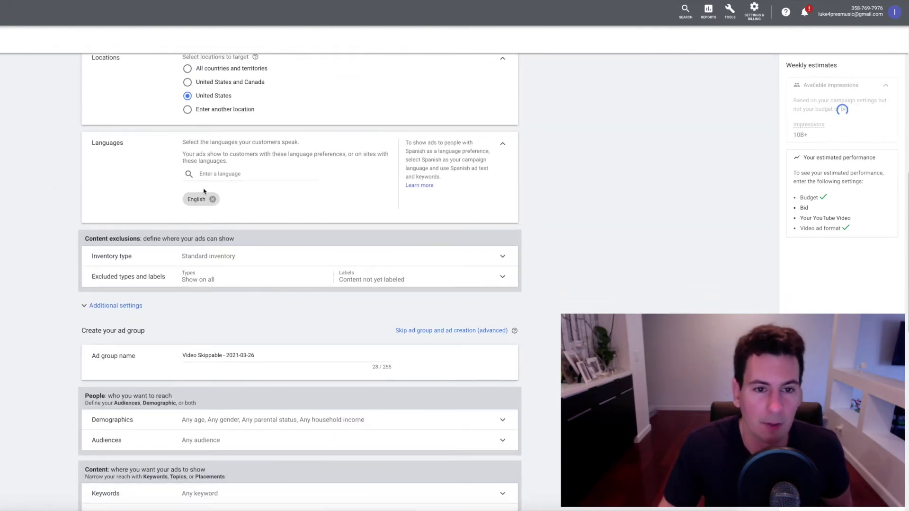
scroll(132, 203, down, 1)
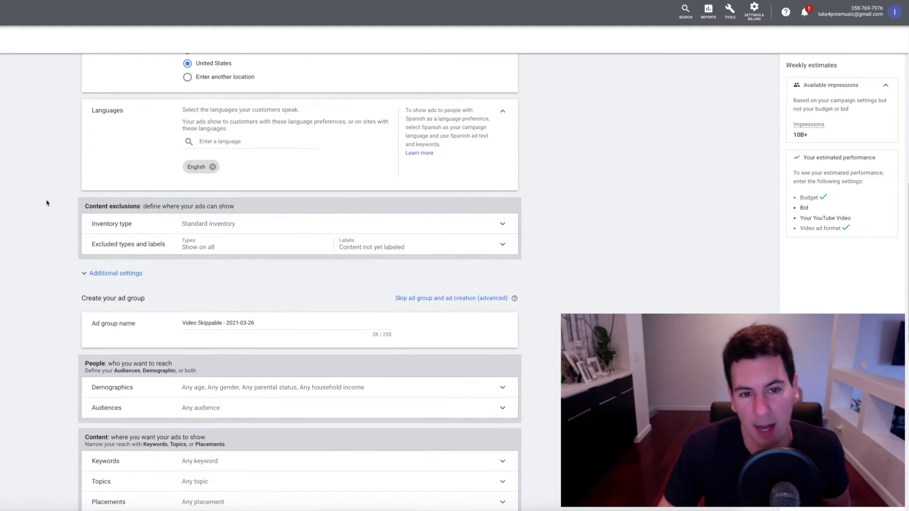
click(506, 224)
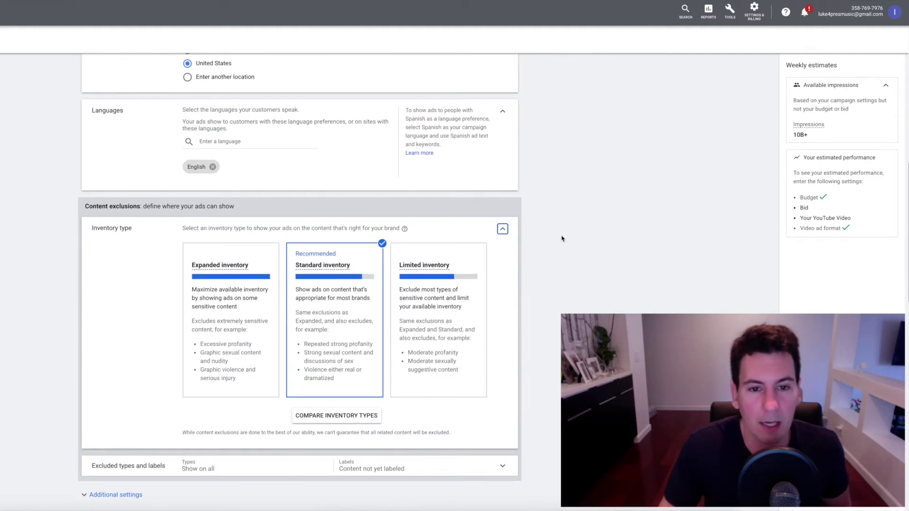
scroll(563, 238, down, 4)
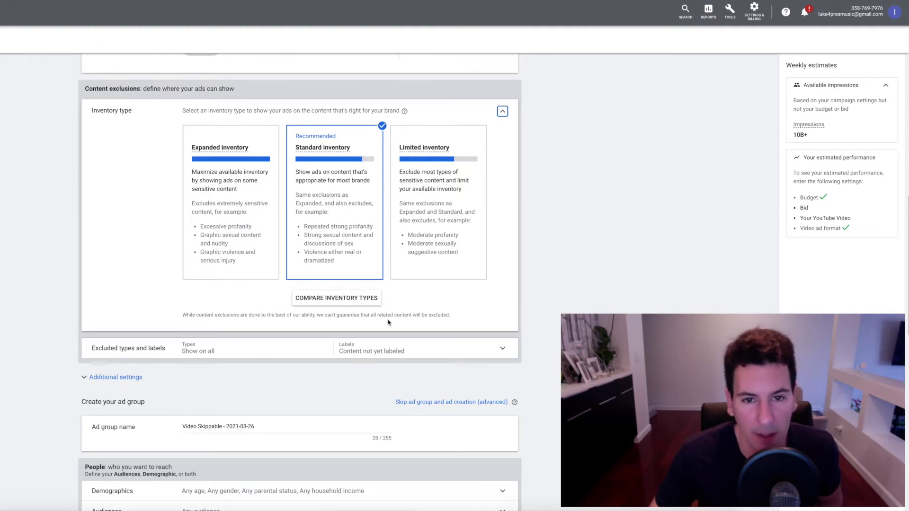
scroll(334, 172, down, 1)
scroll(449, 282, down, 1)
click(449, 275)
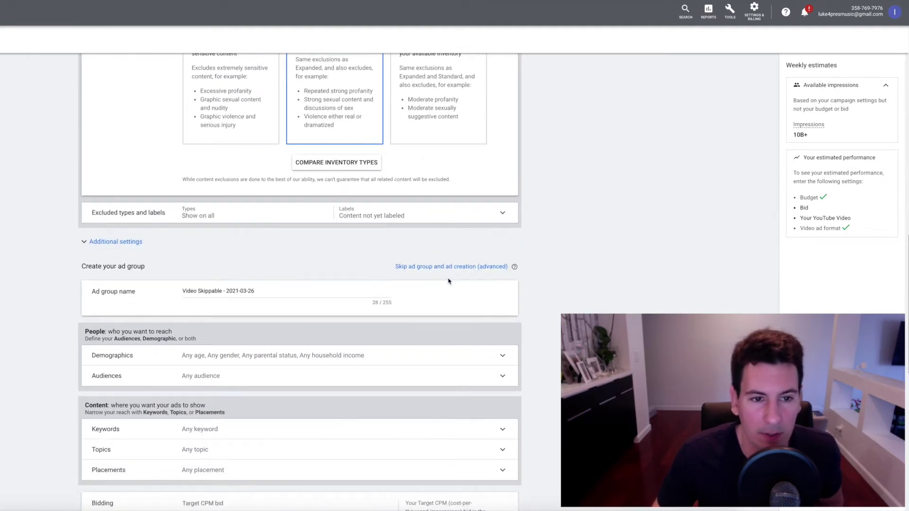
scroll(473, 262, down, 2)
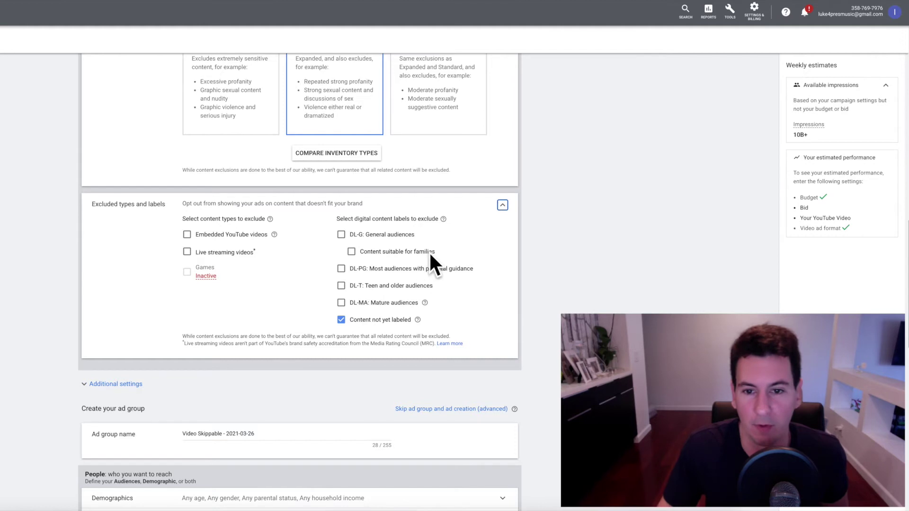
scroll(508, 251, up, 1)
scroll(508, 252, down, 1)
Expand the campaign's additional settings and open the ad schedule to check its days and hours.
scroll(474, 286, down, 4)
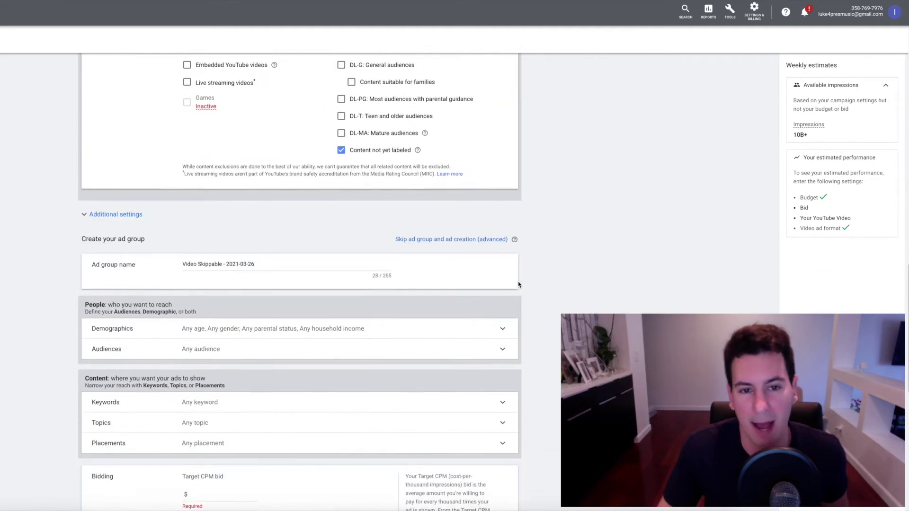
scroll(516, 283, down, 4)
scroll(141, 110, up, 2)
click(141, 108)
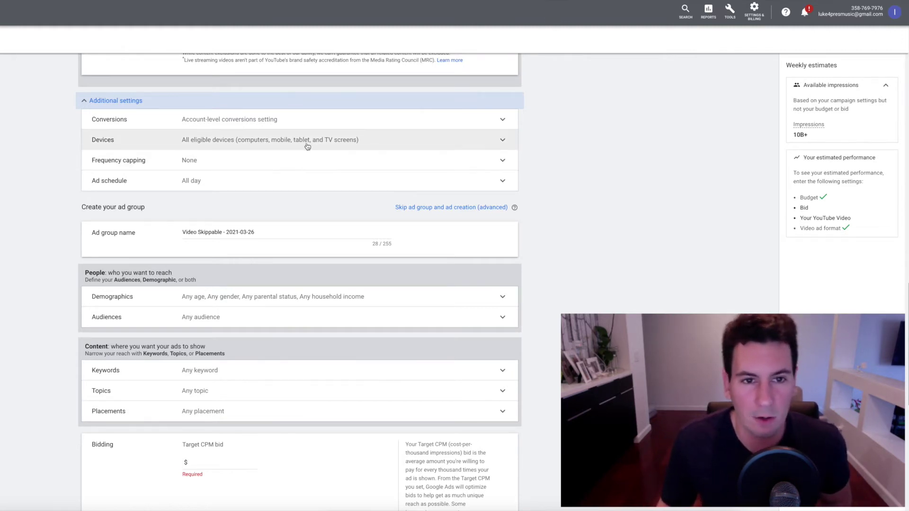
scroll(455, 139, down, 1)
click(462, 142)
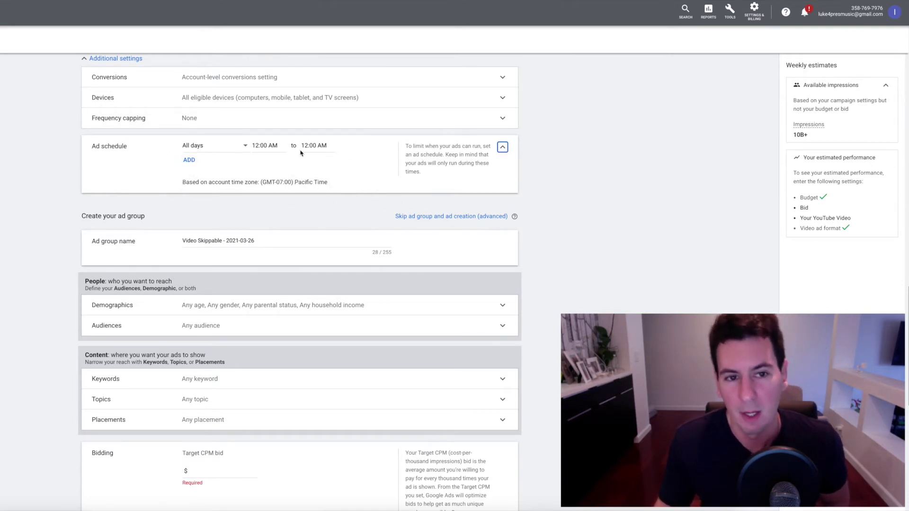
Close the ad schedule and look over the ad group's people targeting, content targeting and bidding sections.
click(502, 148)
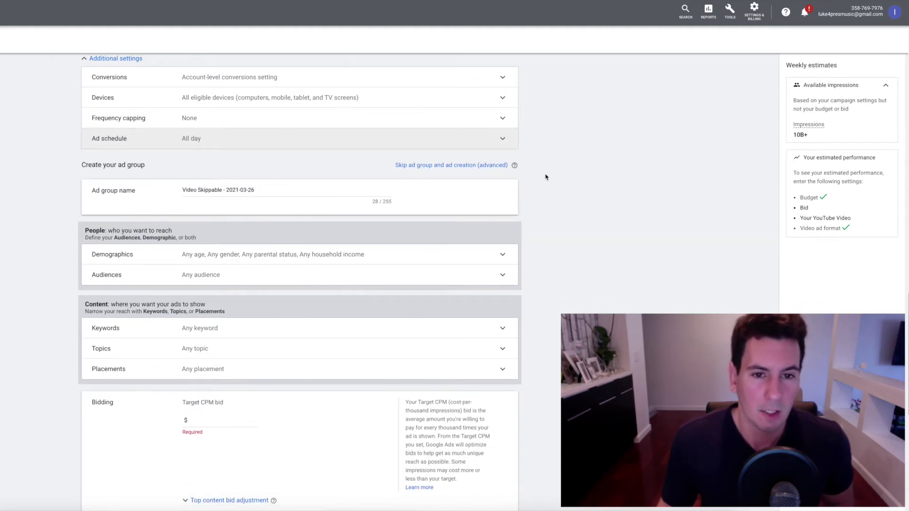
scroll(545, 177, down, 1)
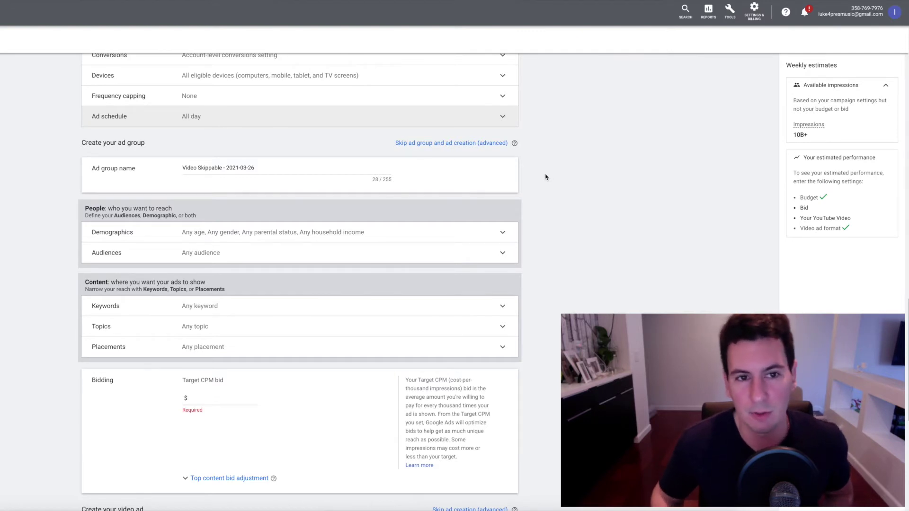
scroll(544, 174, down, 2)
scroll(538, 170, up, 2)
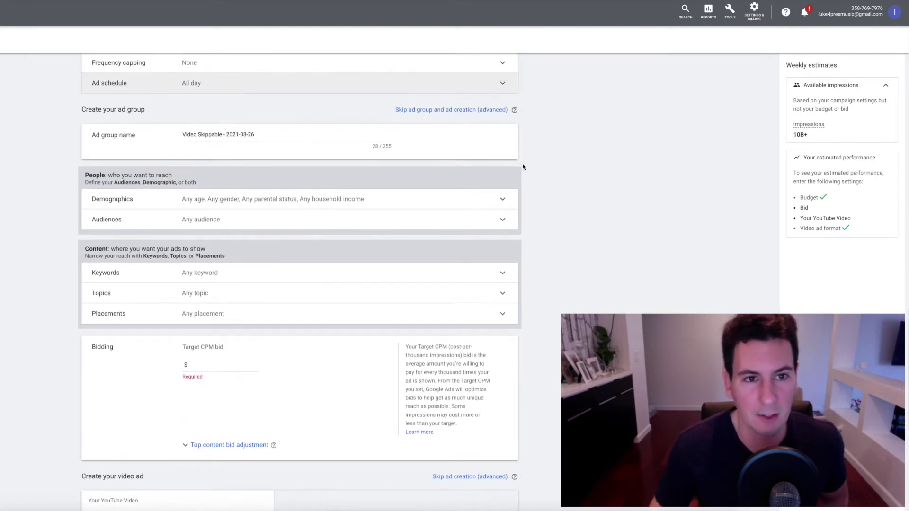
scroll(633, 148, down, 1)
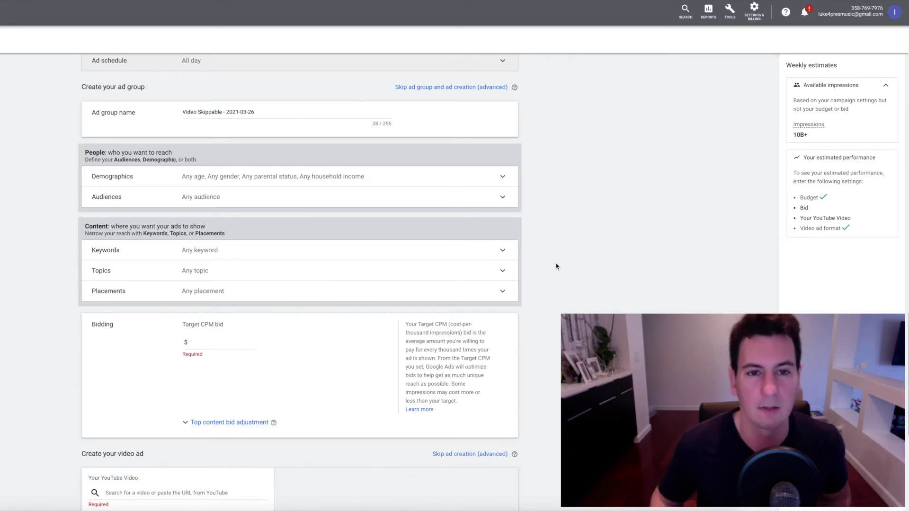
scroll(649, 169, down, 1)
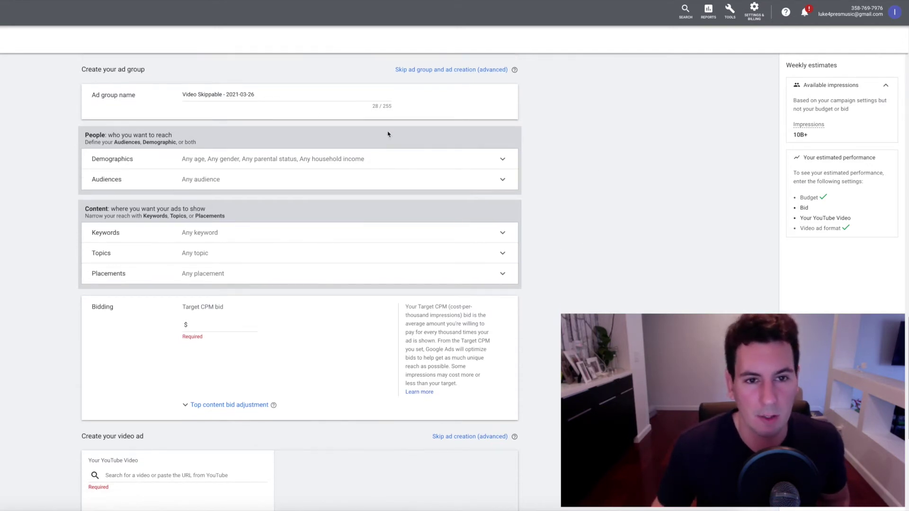
scroll(388, 132, down, 1)
scroll(489, 179, down, 1)
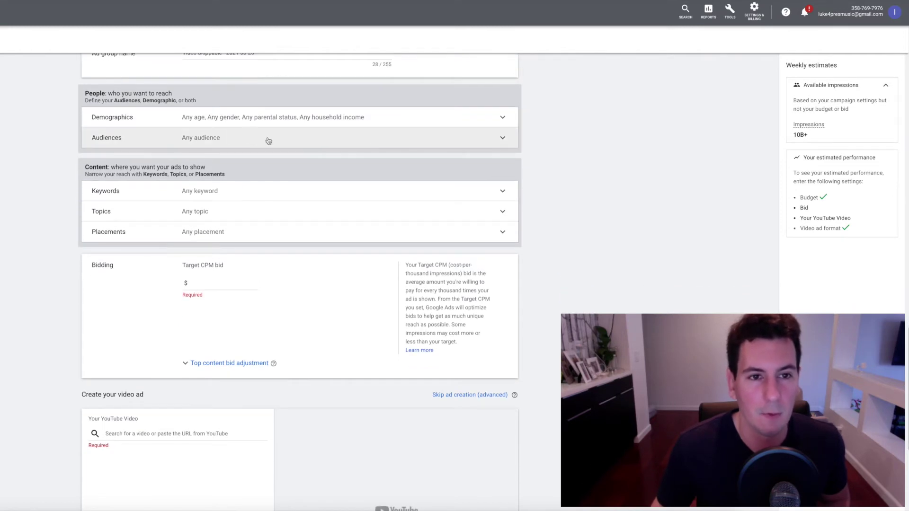
Exclude the age ranges 45-54, 55-64 and 65+ from the ad group's demographic targeting, keeping 18-44 and Unknown.
click(428, 125)
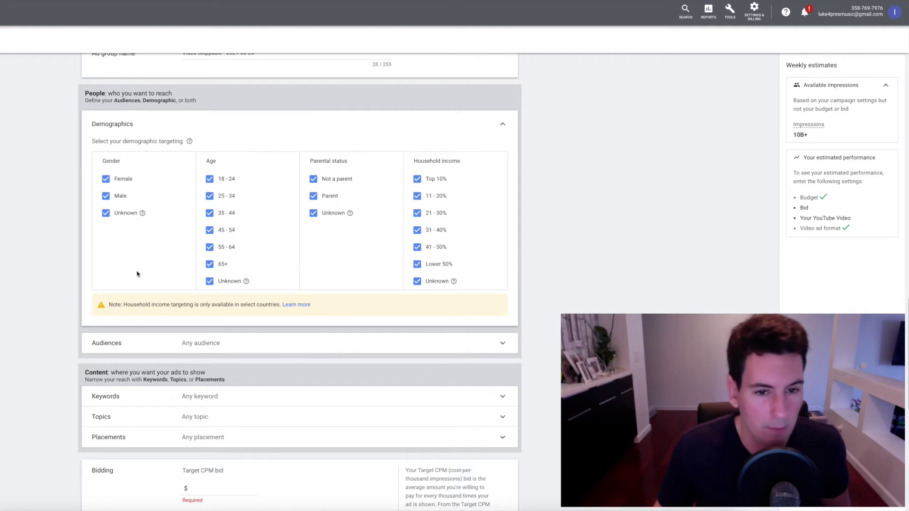
click(210, 265)
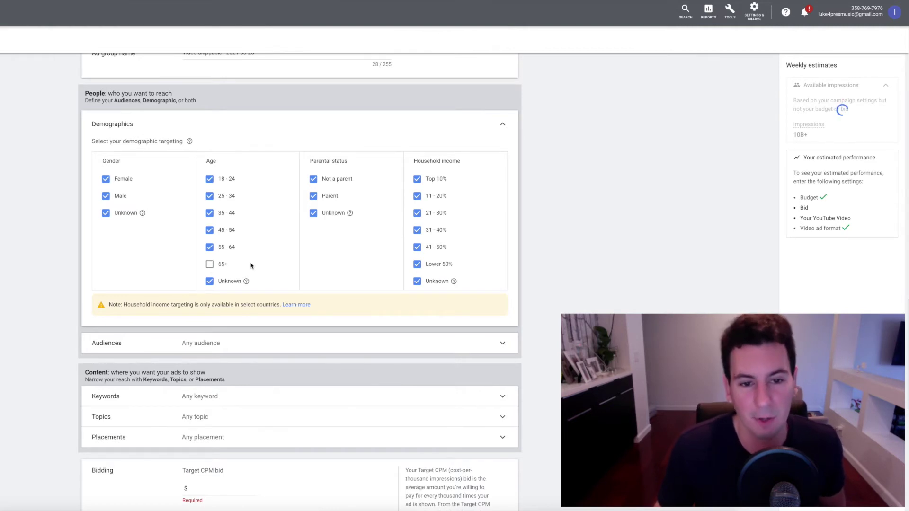
click(209, 247)
click(209, 231)
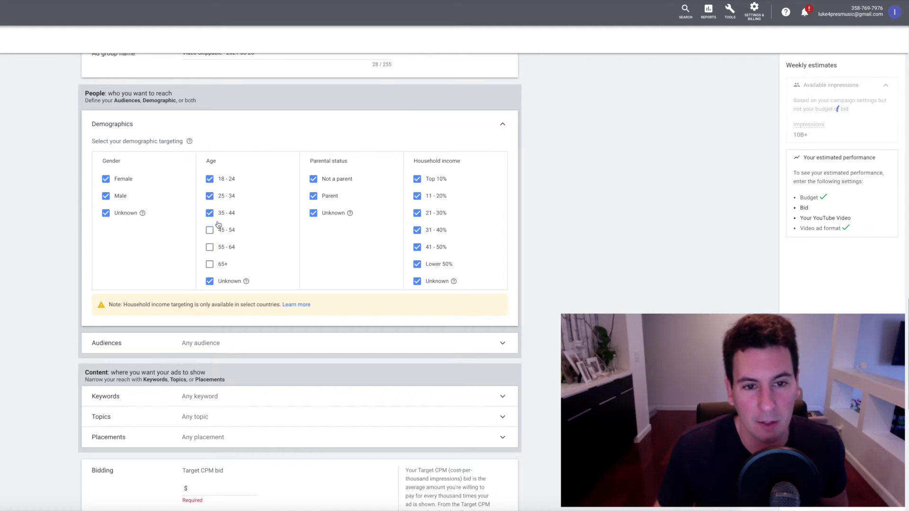
click(215, 215)
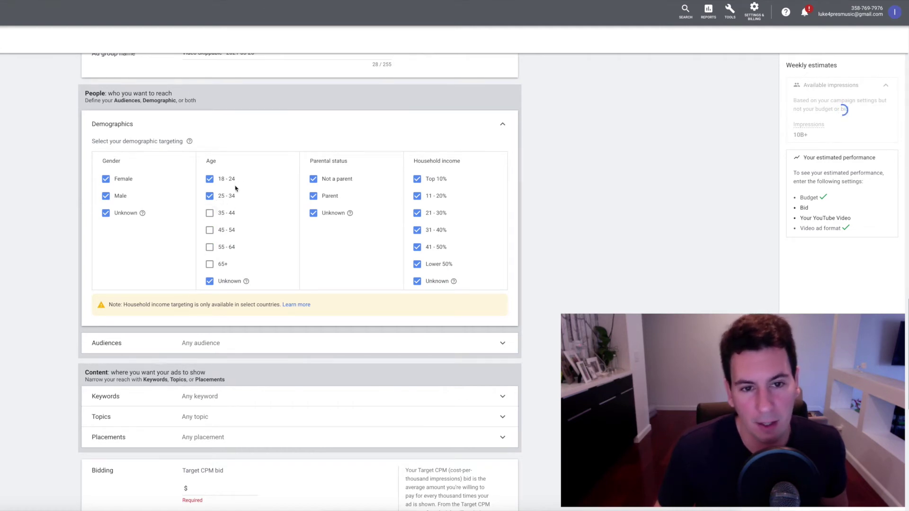
click(222, 214)
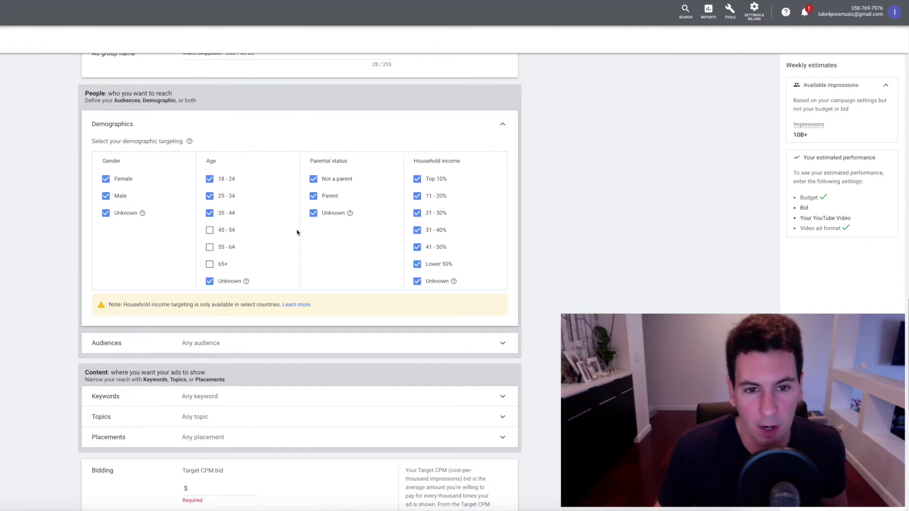
scroll(293, 230, down, 1)
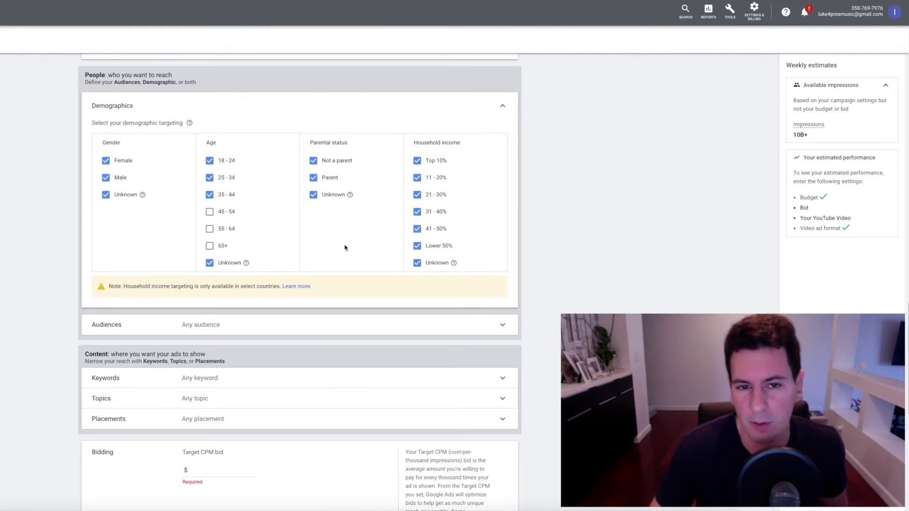
scroll(345, 248, down, 1)
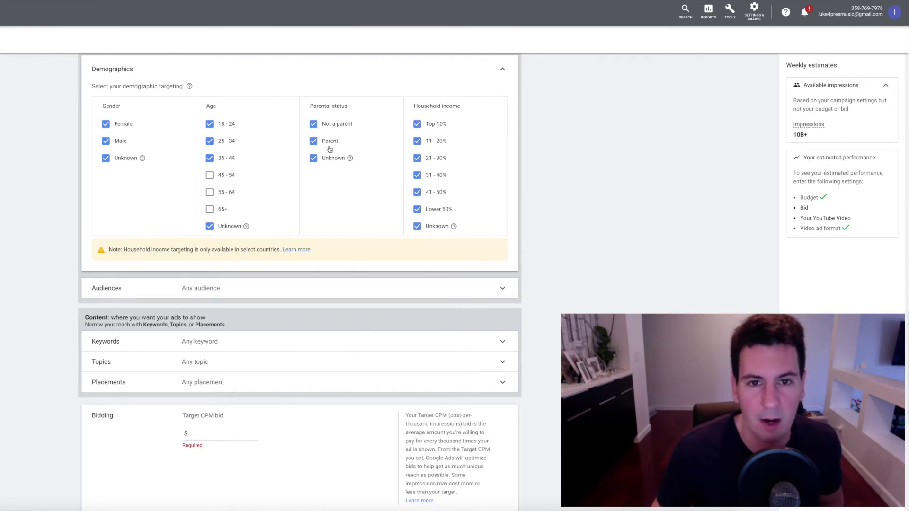
scroll(547, 203, up, 1)
scroll(592, 213, down, 3)
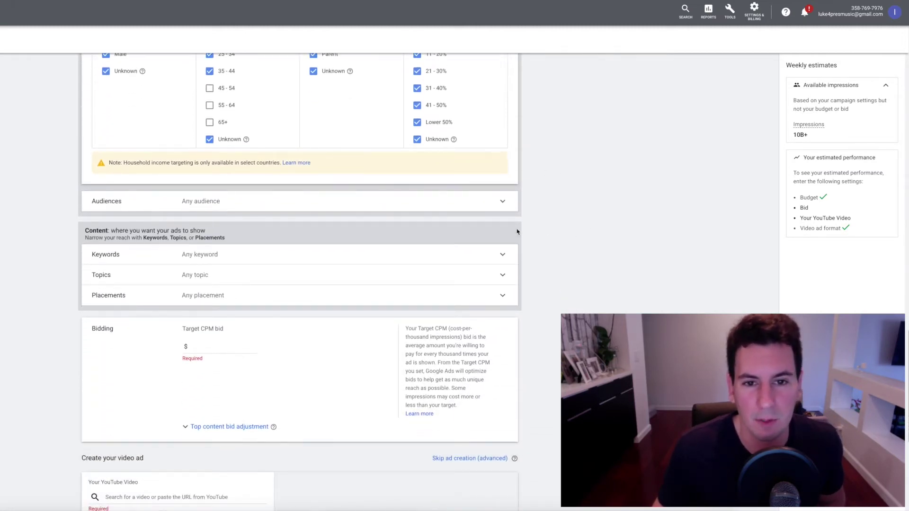
scroll(520, 230, up, 1)
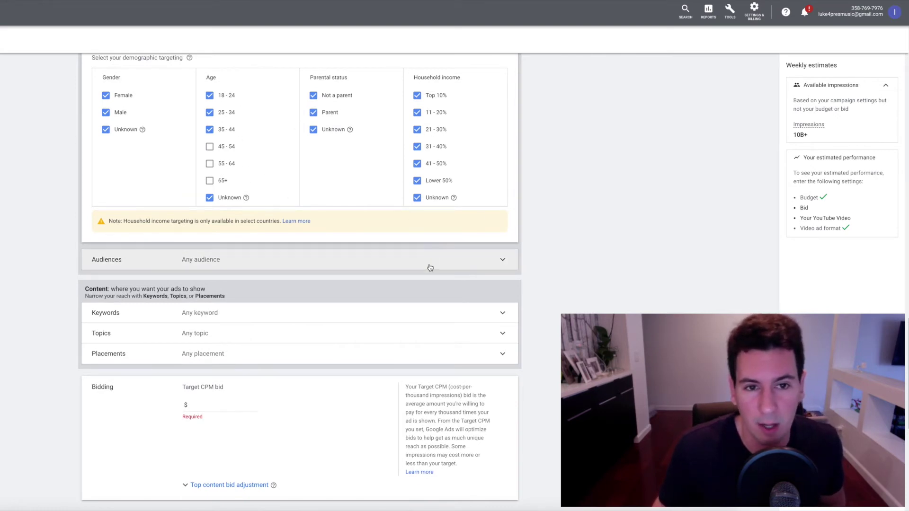
Open the audience targeting and examine the suggested audiences along with the remaining content, bidding and video ad sections.
click(485, 268)
scroll(534, 264, down, 2)
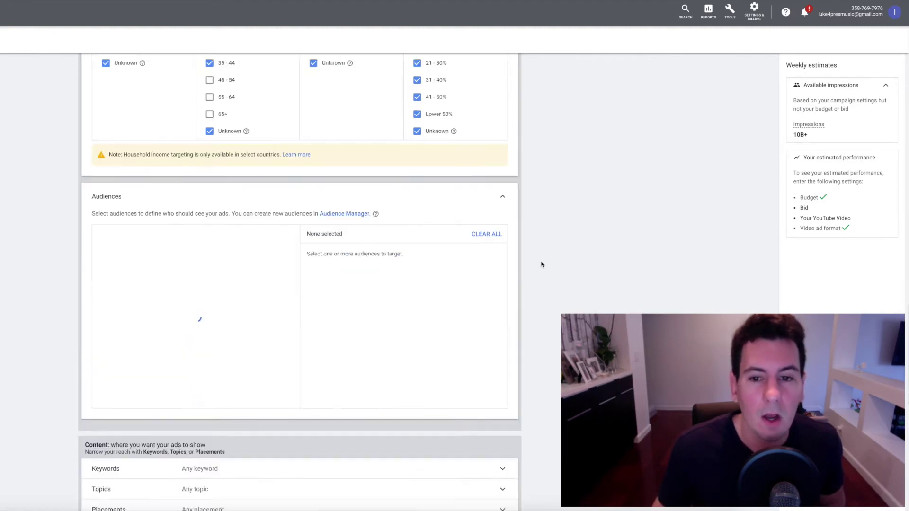
scroll(541, 264, down, 2)
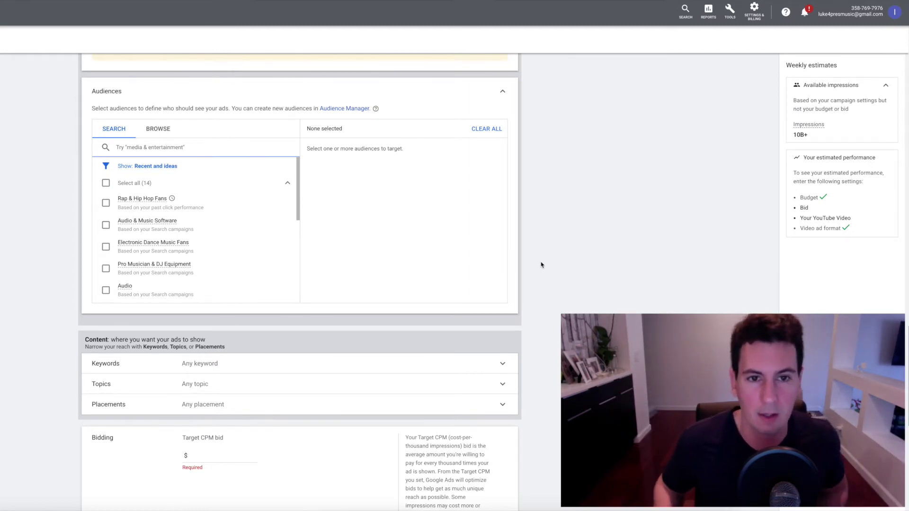
scroll(274, 174, down, 1)
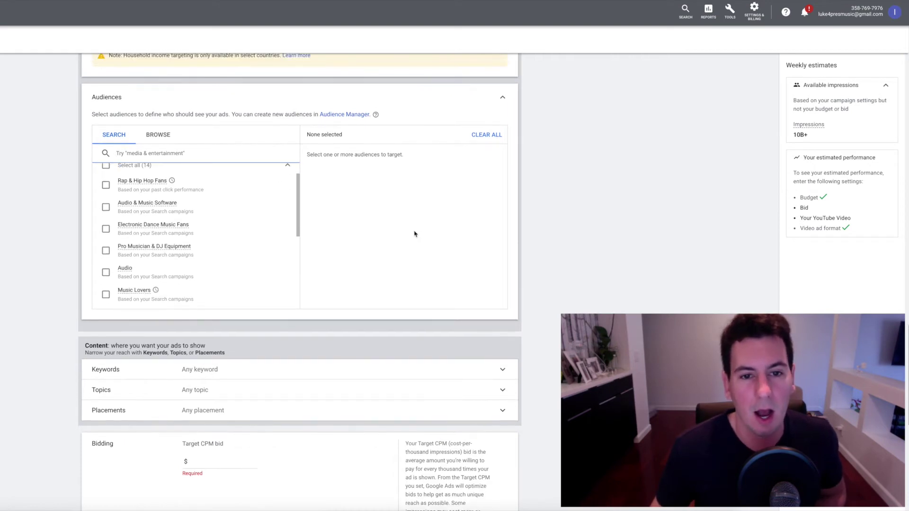
scroll(415, 234, down, 2)
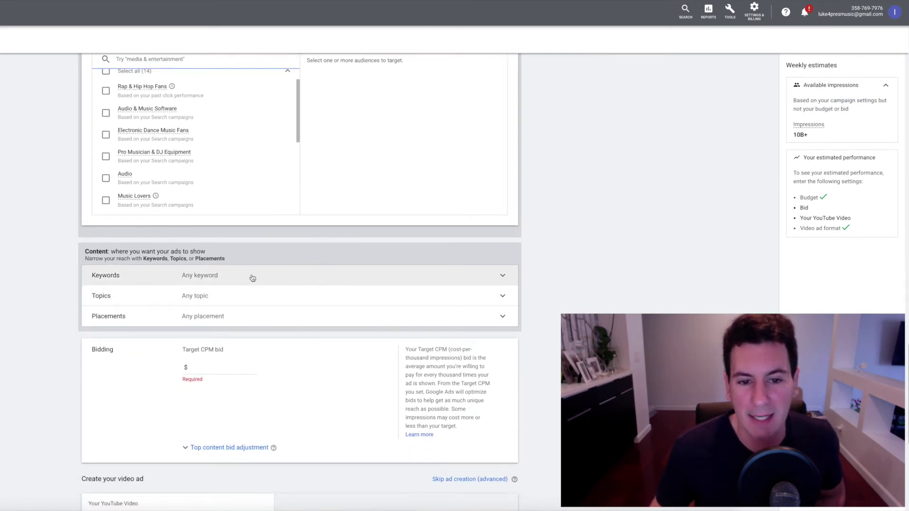
scroll(412, 290, down, 2)
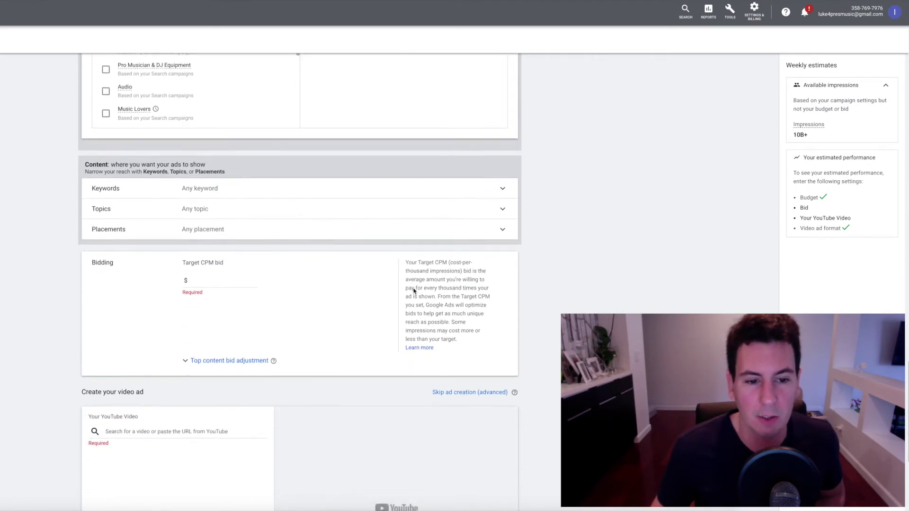
scroll(414, 291, down, 2)
scroll(389, 331, down, 2)
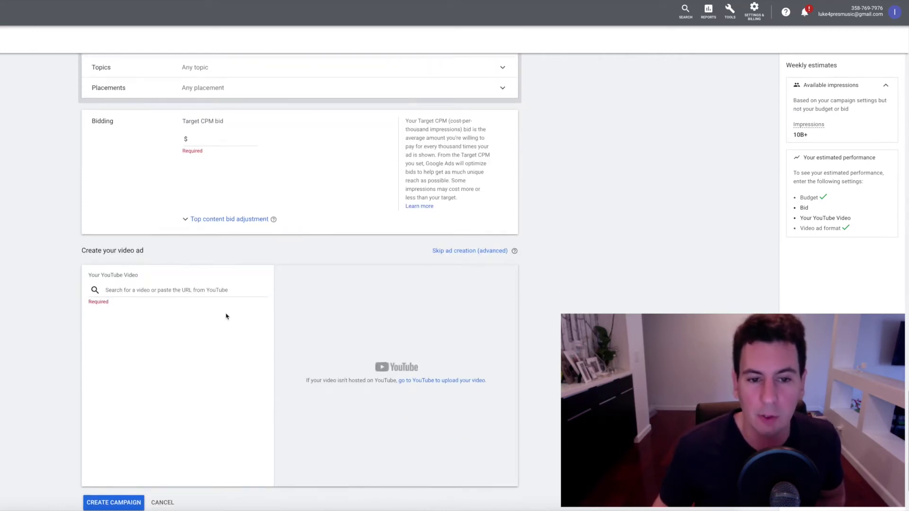
scroll(226, 315, down, 1)
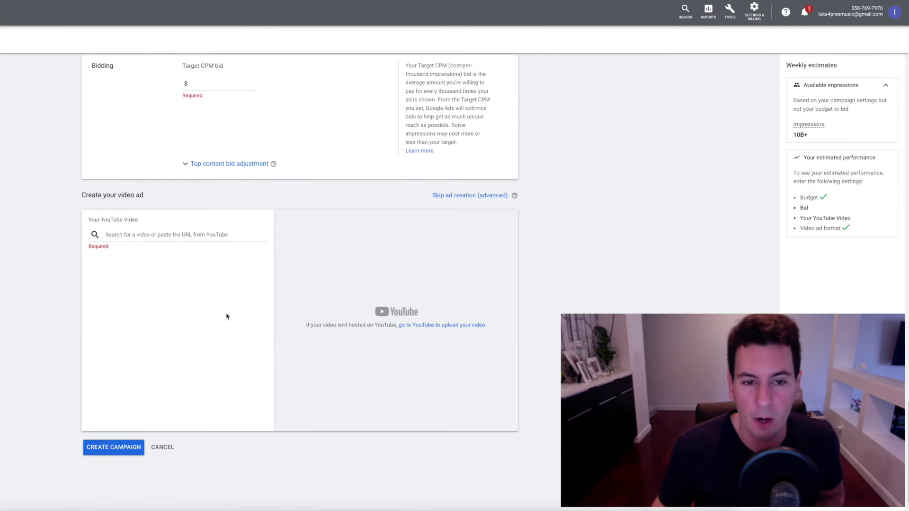
scroll(223, 316, up, 8)
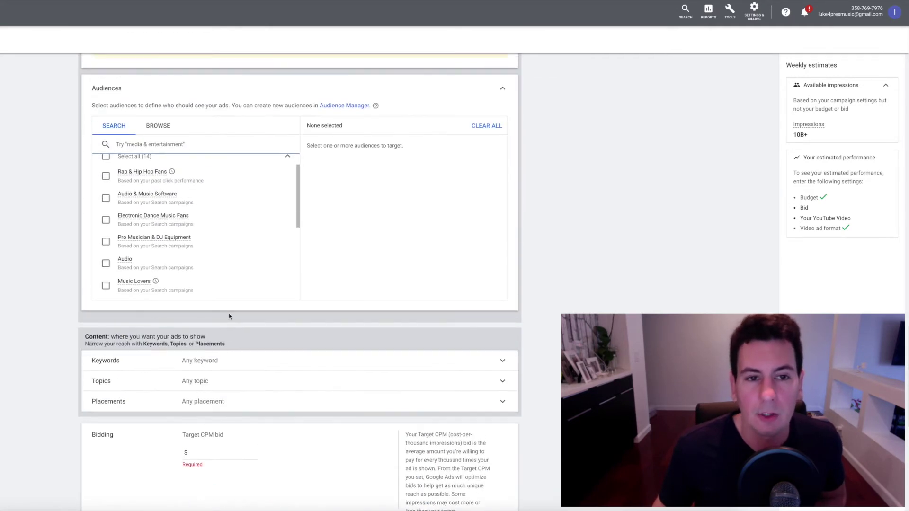
scroll(309, 302, up, 2)
scroll(170, 319, up, 1)
scroll(28, 300, up, 1)
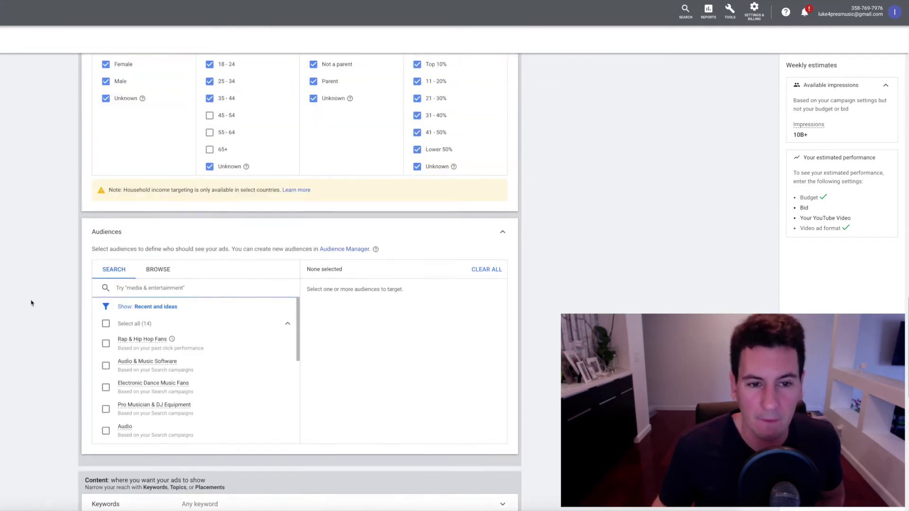
scroll(15, 298, down, 1)
scroll(20, 297, down, 1)
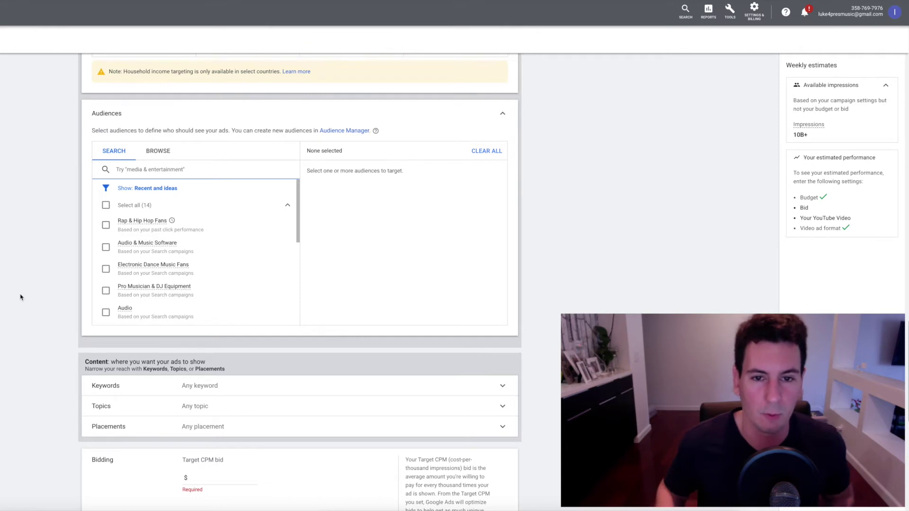
scroll(5, 179, up, 1)
scroll(6, 179, down, 1)
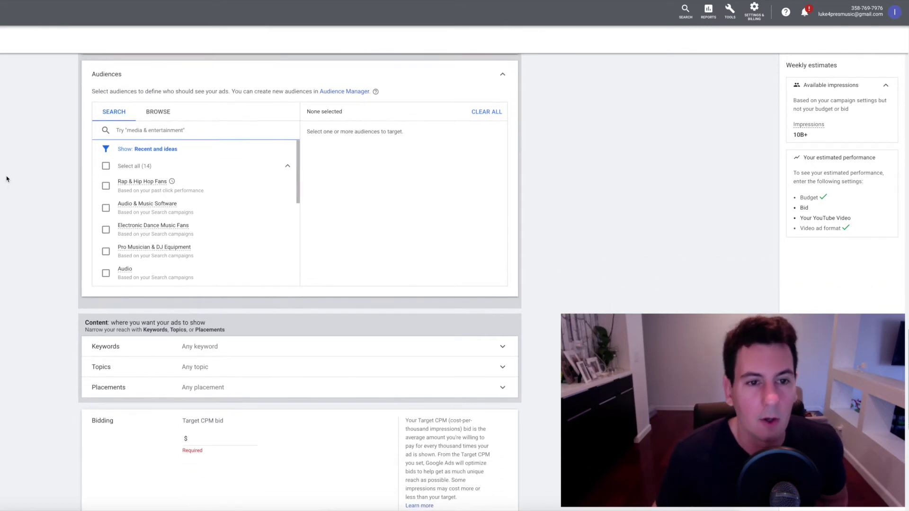
Target the Rap & Hip Hop Fans and Music Lovers audiences and check the other suggested audiences.
click(106, 186)
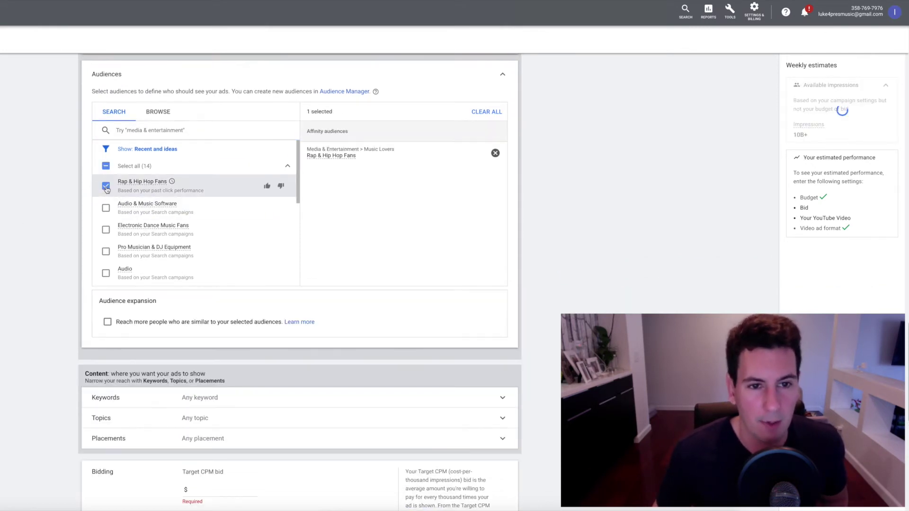
scroll(339, 242, up, 1)
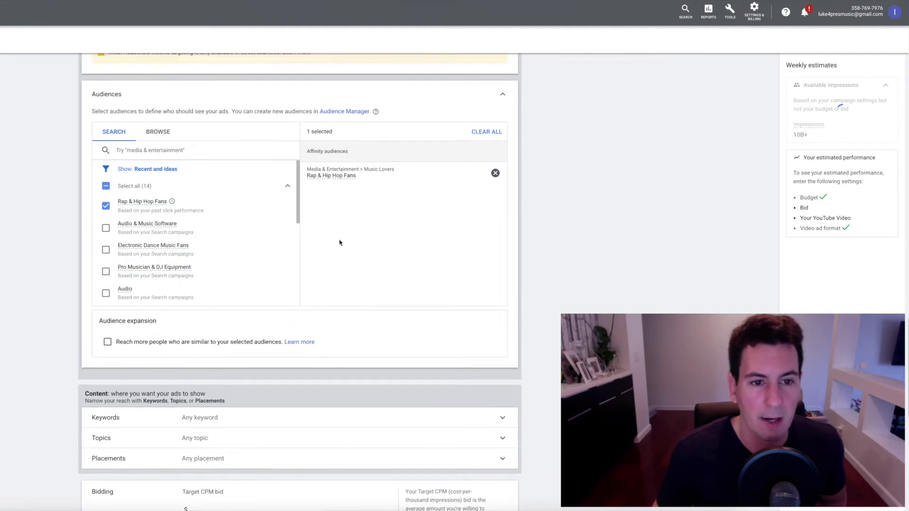
scroll(265, 217, down, 4)
click(105, 157)
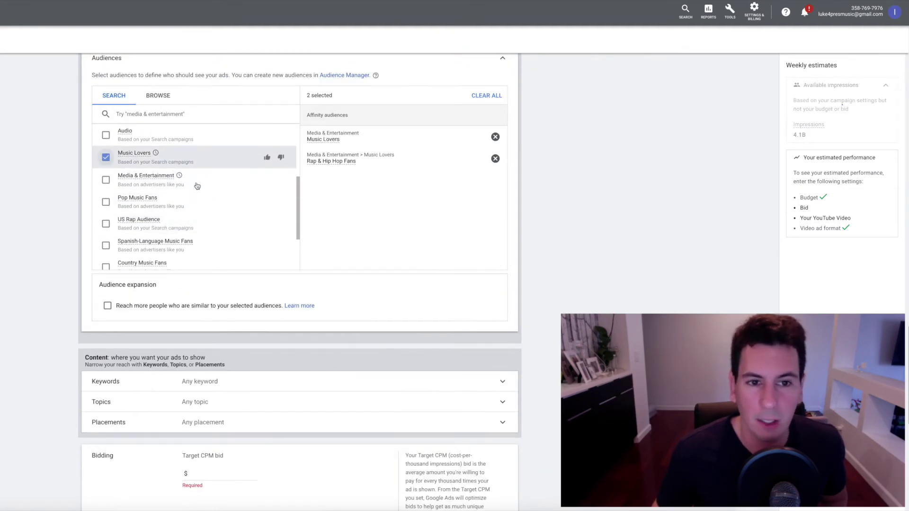
scroll(279, 209, down, 3)
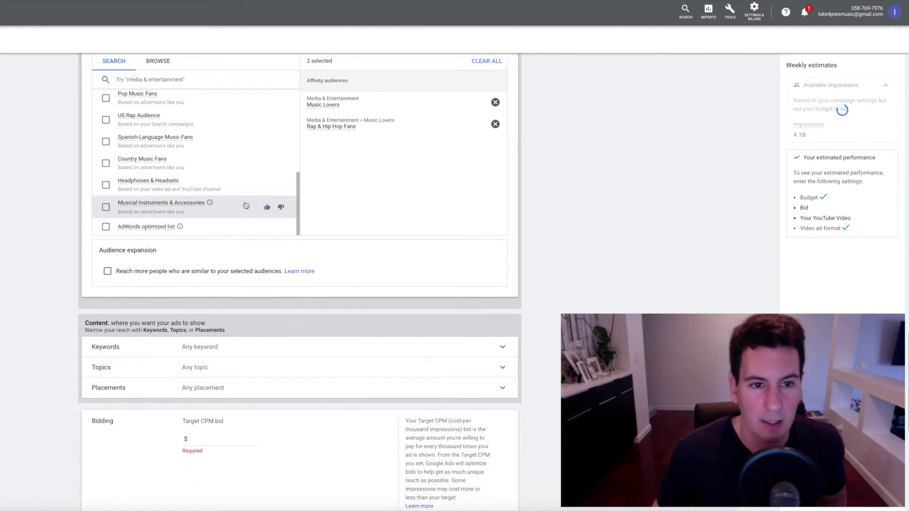
scroll(246, 209, up, 6)
scroll(265, 235, down, 1)
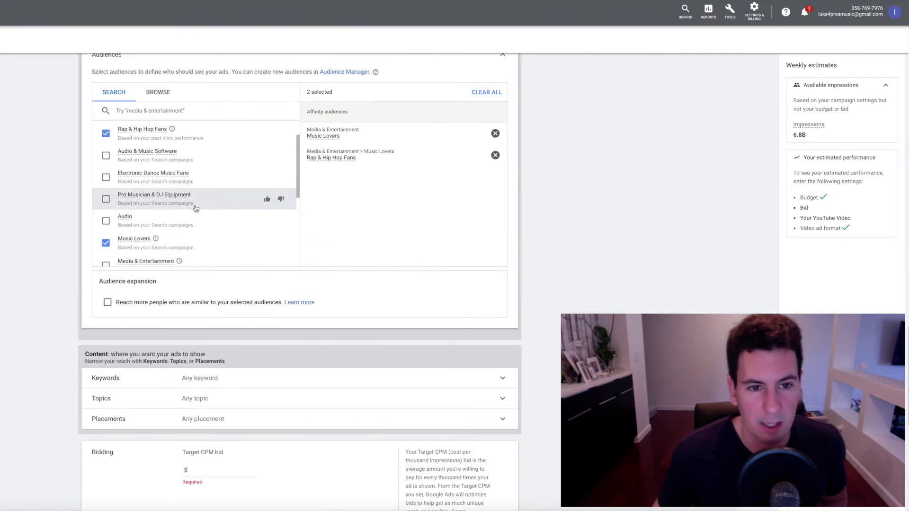
scroll(59, 206, down, 1)
scroll(218, 216, up, 1)
scroll(404, 240, down, 1)
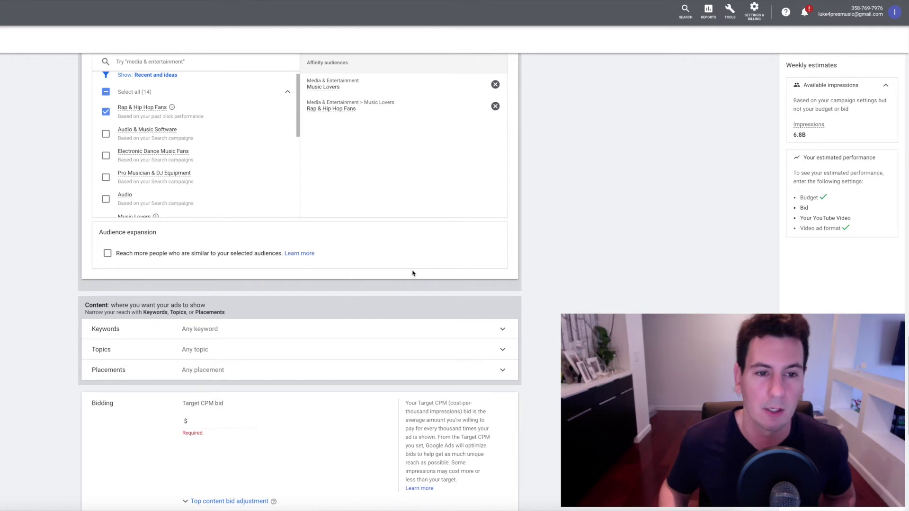
Add "pop smoke type beat" as a keyword in the ad group's content targeting.
scroll(412, 273, down, 3)
click(397, 195)
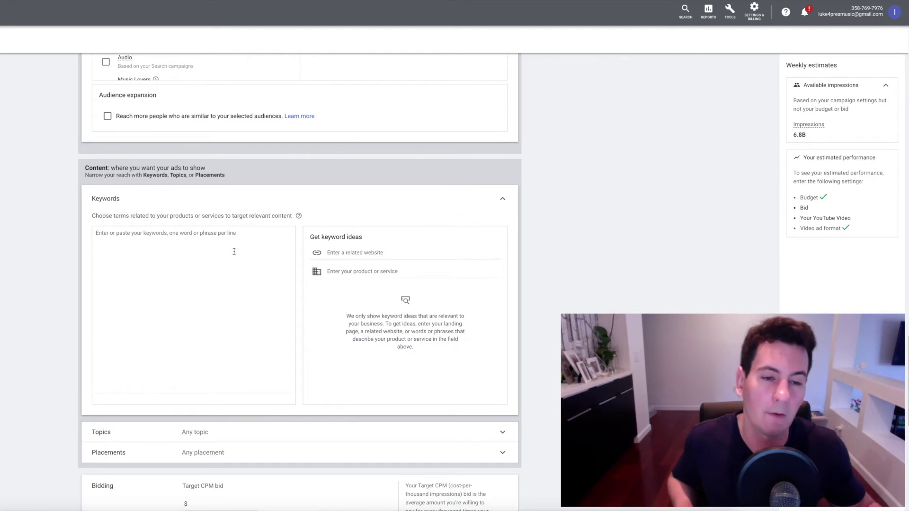
click(234, 251)
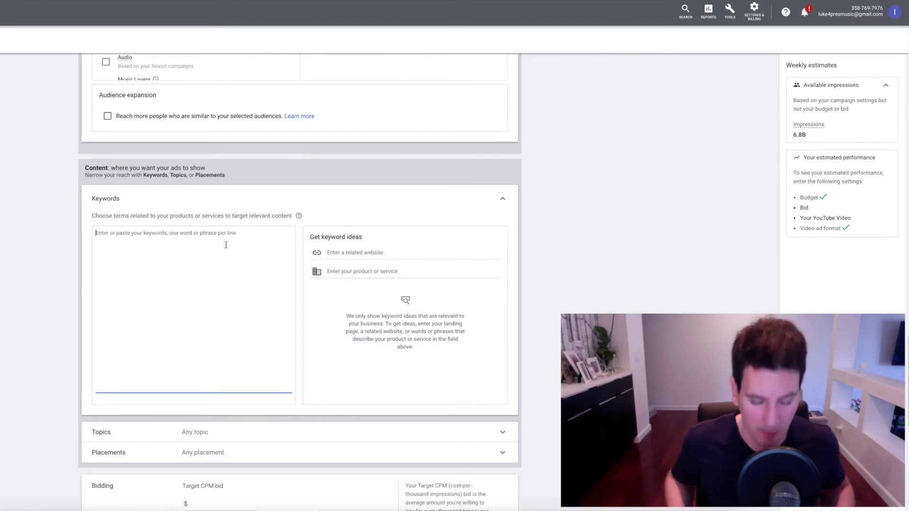
text(pop smoke type b)
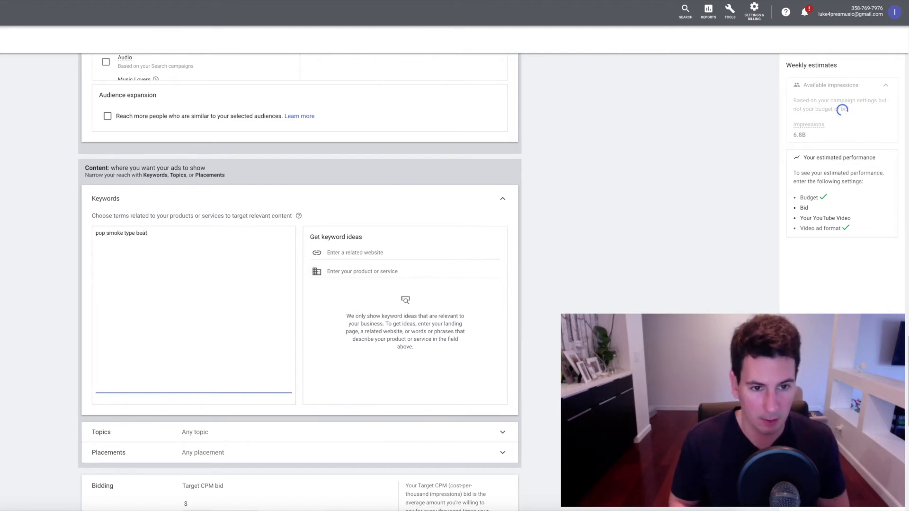
Complete the first keyword and add "pop smoke type beat free", "drill type beat" and "uk drill type beat" to the keyword list.
text(eat)
key(Return)
text(pop smoke )
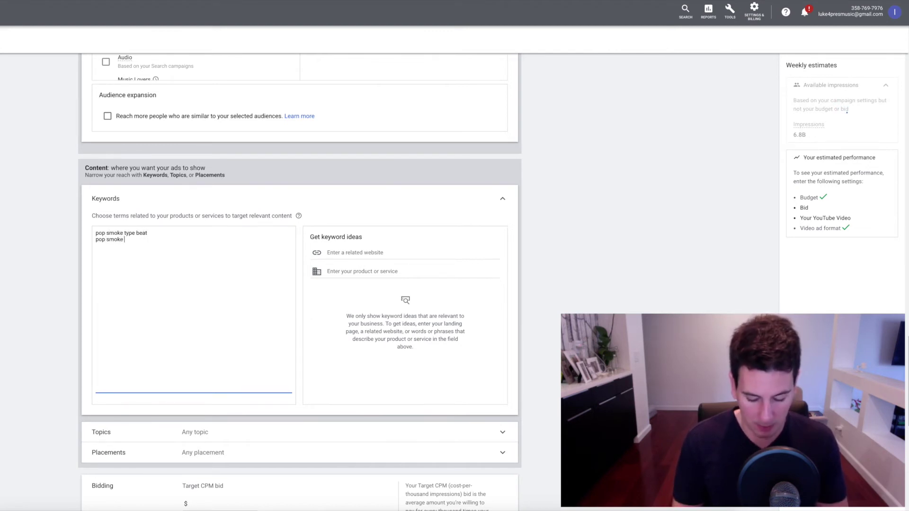
text(type beat free )
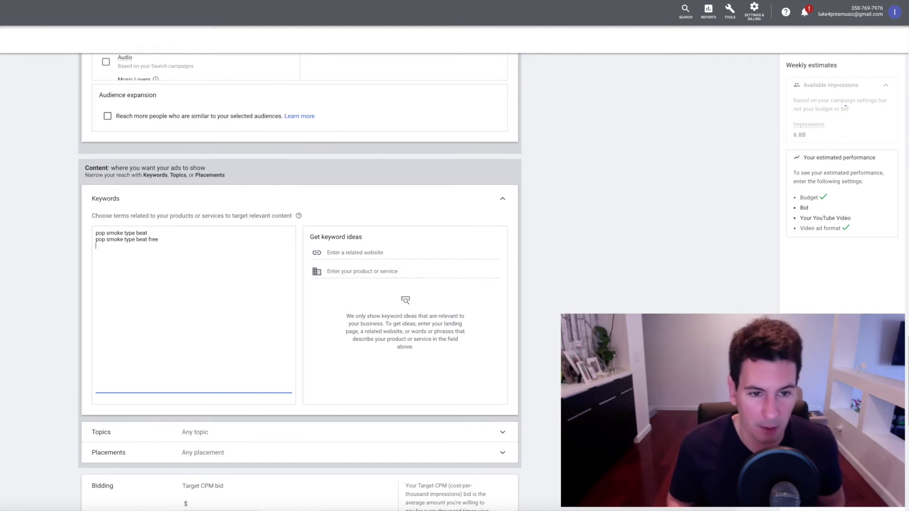
text(drill type beat)
key(Return)
text(uk drill type beat)
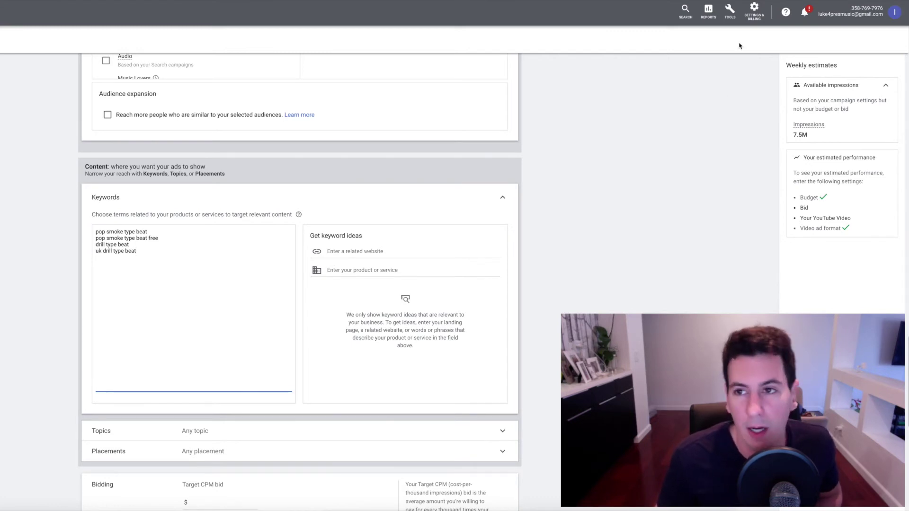
Look up the Keyword Planner among the account's planning tools and return to the campaign form.
click(730, 16)
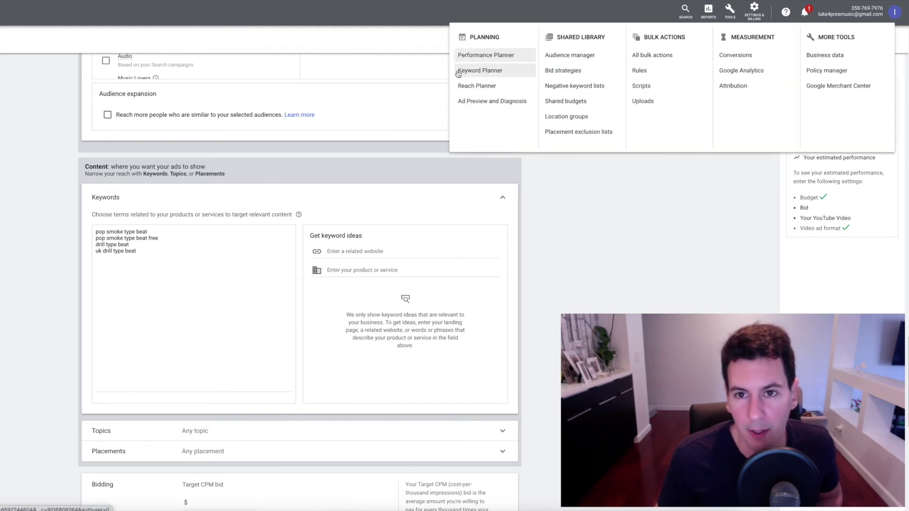
click(624, 227)
scroll(622, 224, down, 1)
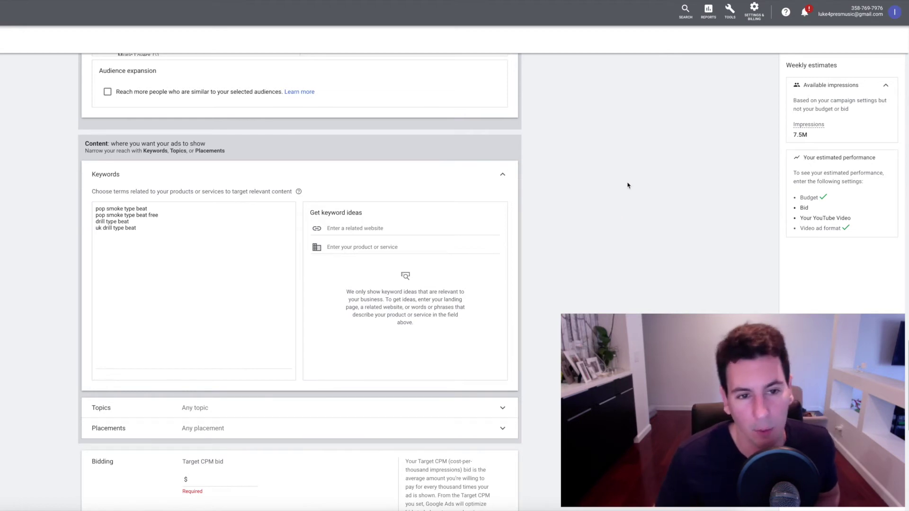
Open the ad group's topic targeting and expand the Music & Audio category under Arts & Entertainment.
scroll(628, 185, down, 3)
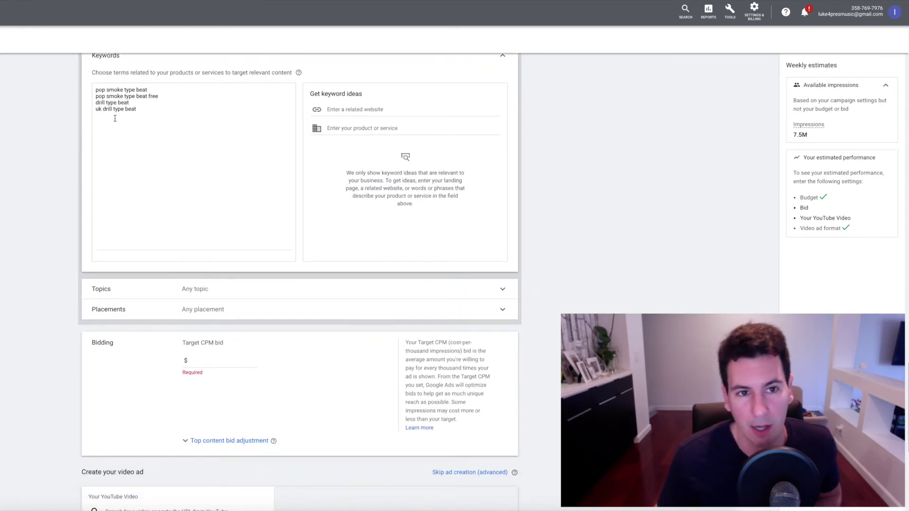
scroll(284, 190, down, 2)
click(371, 200)
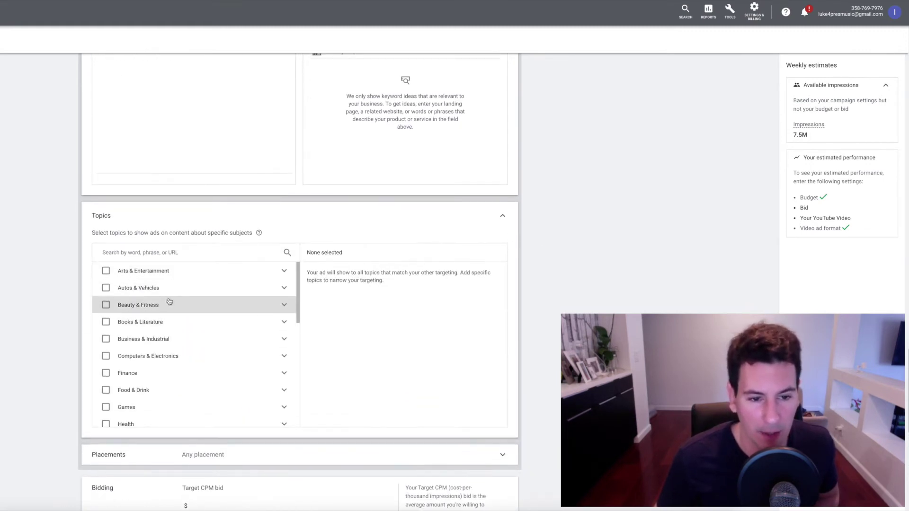
click(272, 273)
click(286, 272)
scroll(265, 299, down, 2)
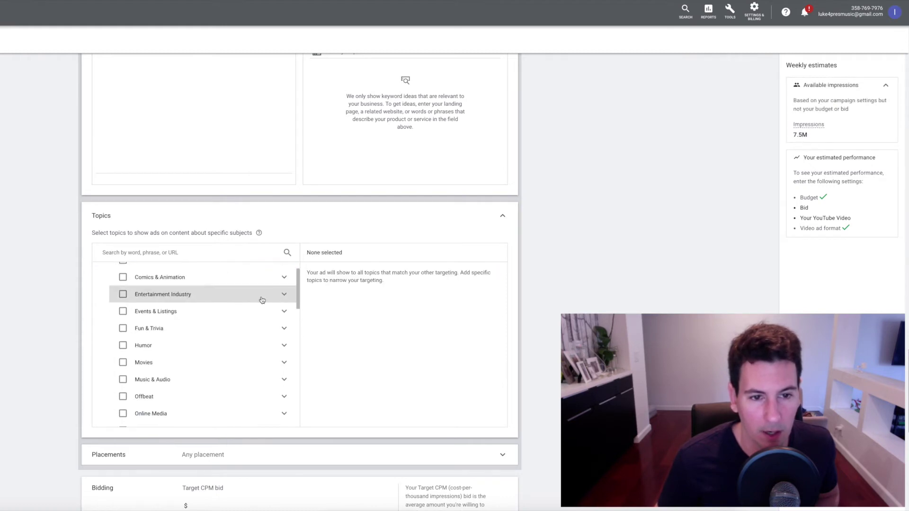
scroll(253, 299, down, 2)
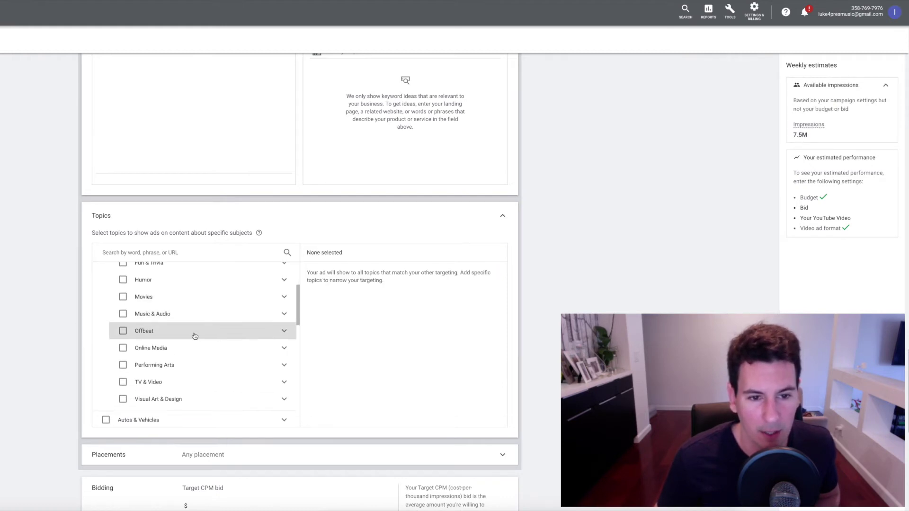
click(284, 314)
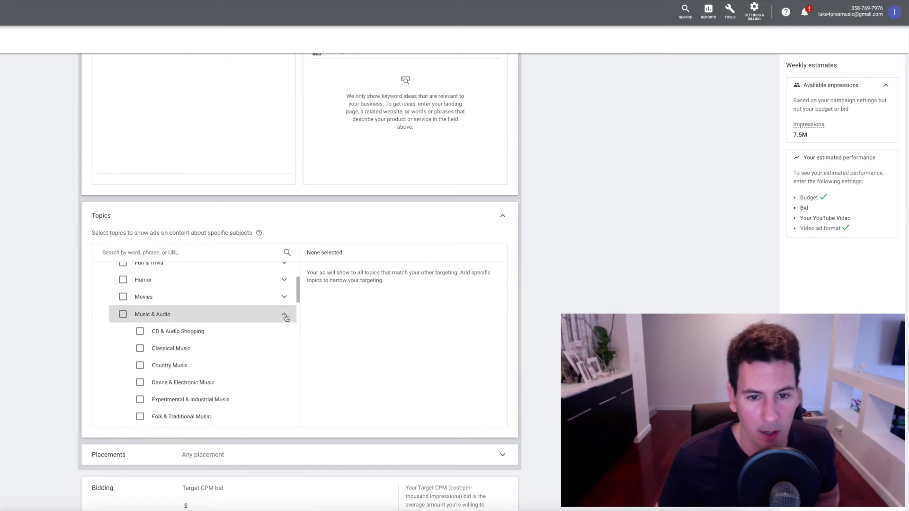
Target the Rap & Hip-Hop and Soul & R&B topics within the Urban & Hip-Hop category.
scroll(279, 318, down, 4)
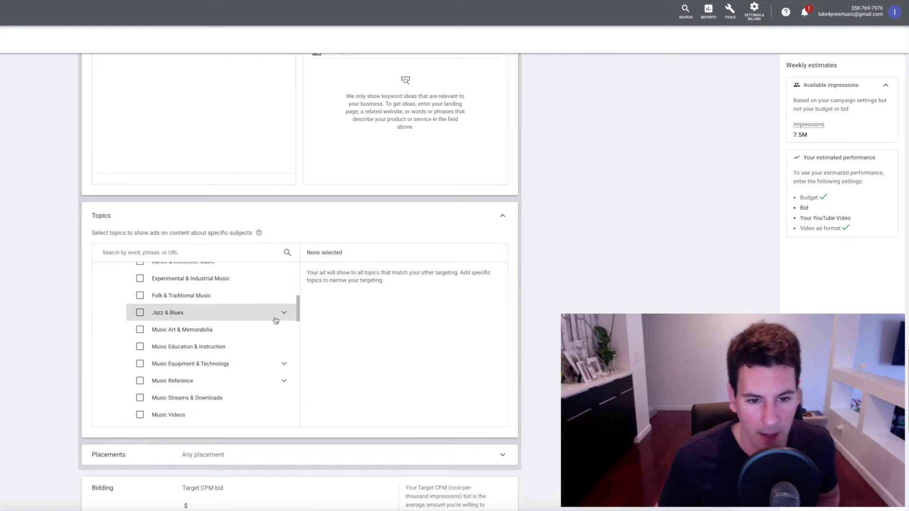
scroll(275, 321, down, 5)
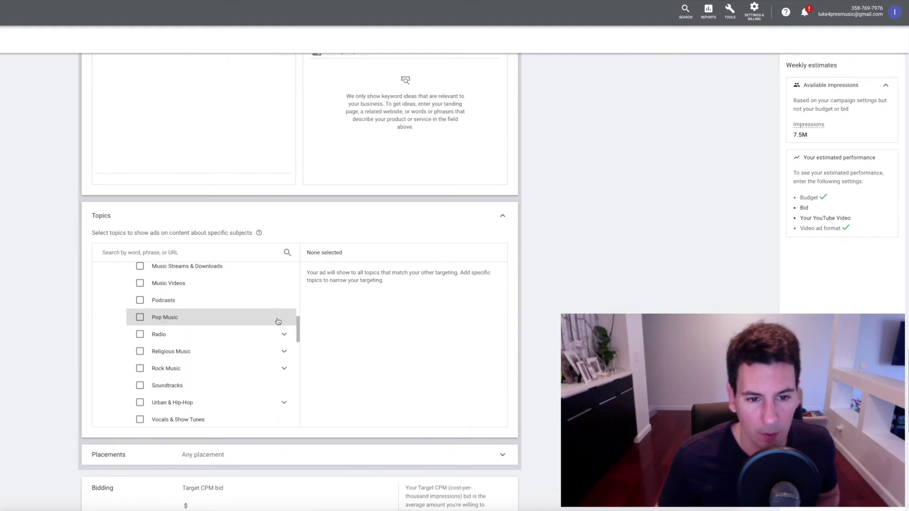
scroll(279, 320, down, 2)
click(285, 347)
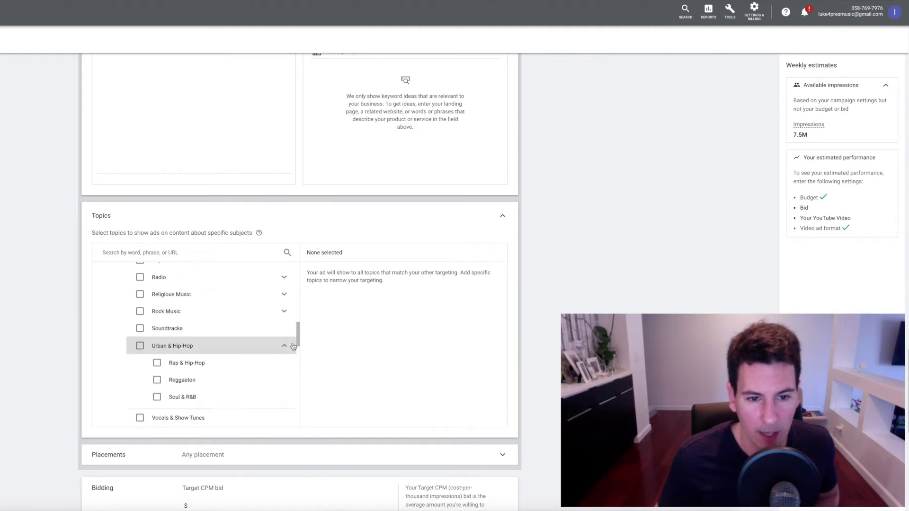
scroll(245, 356, down, 1)
click(160, 327)
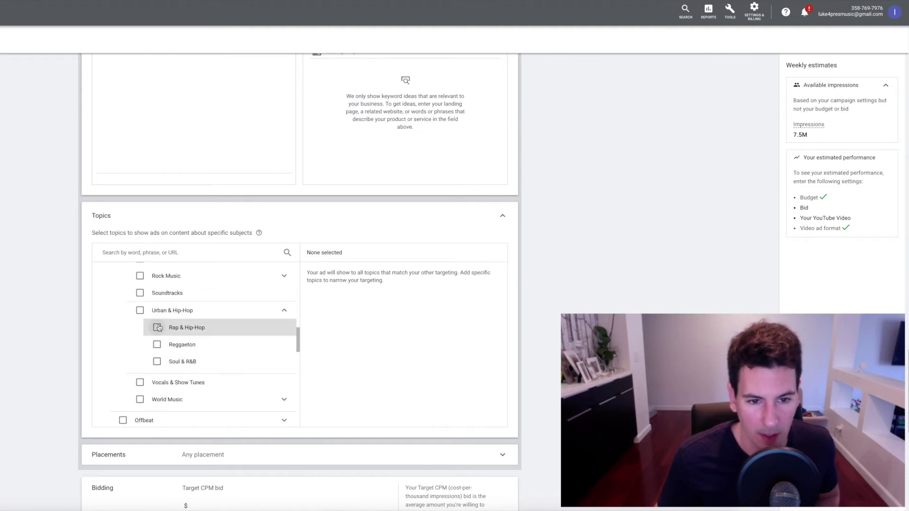
click(157, 362)
scroll(270, 365, down, 1)
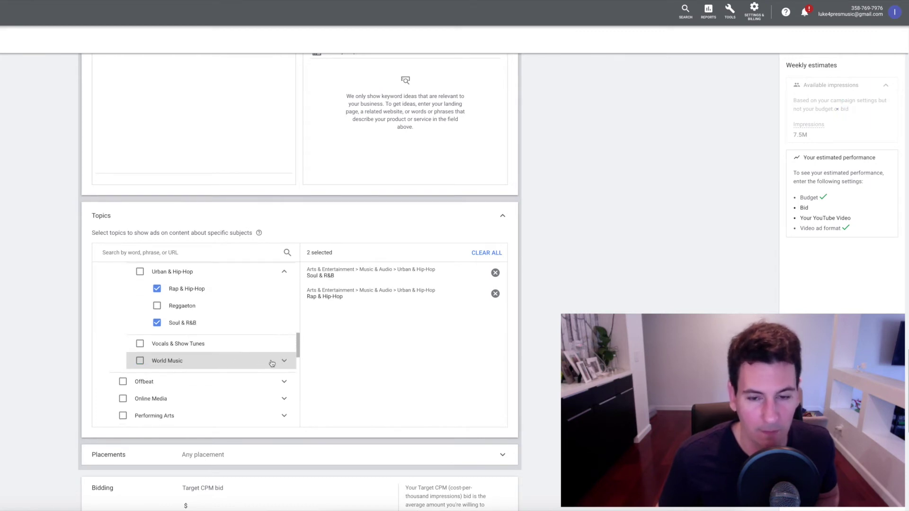
Open the placement targeting, search for "smart rapper" and add the Smart Rapper YouTube channel as a placement.
scroll(327, 367, down, 2)
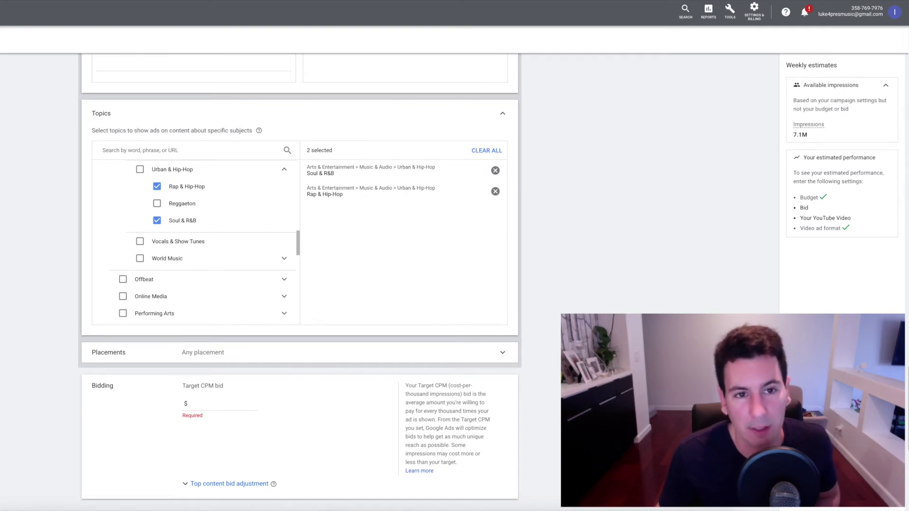
scroll(14, 298, down, 1)
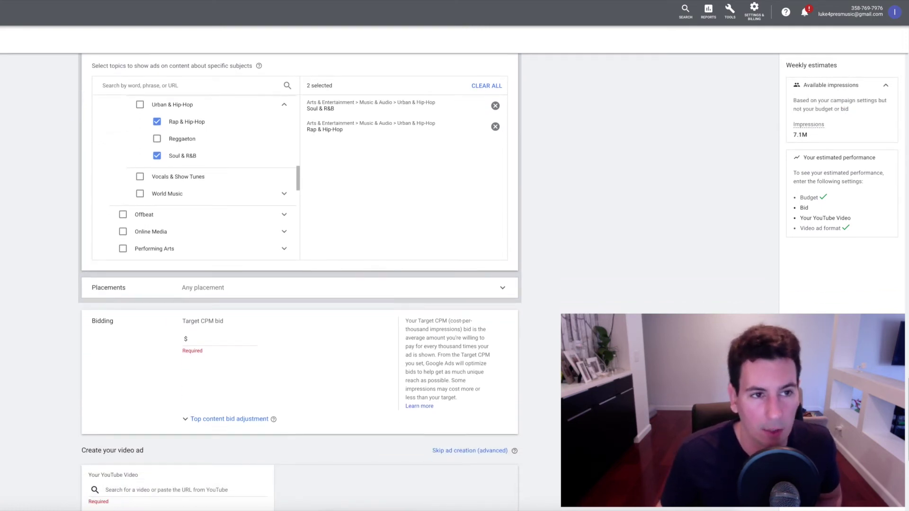
click(256, 290)
scroll(59, 321, down, 1)
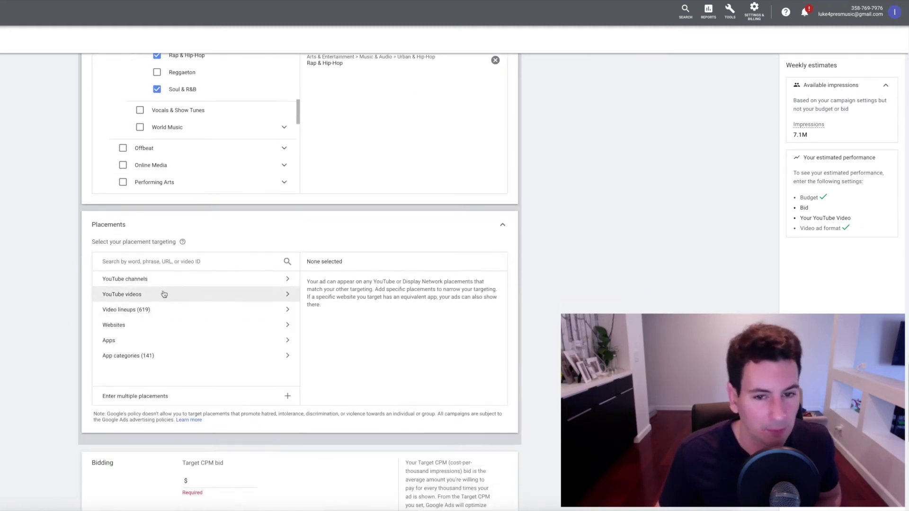
scroll(2, 257, up, 1)
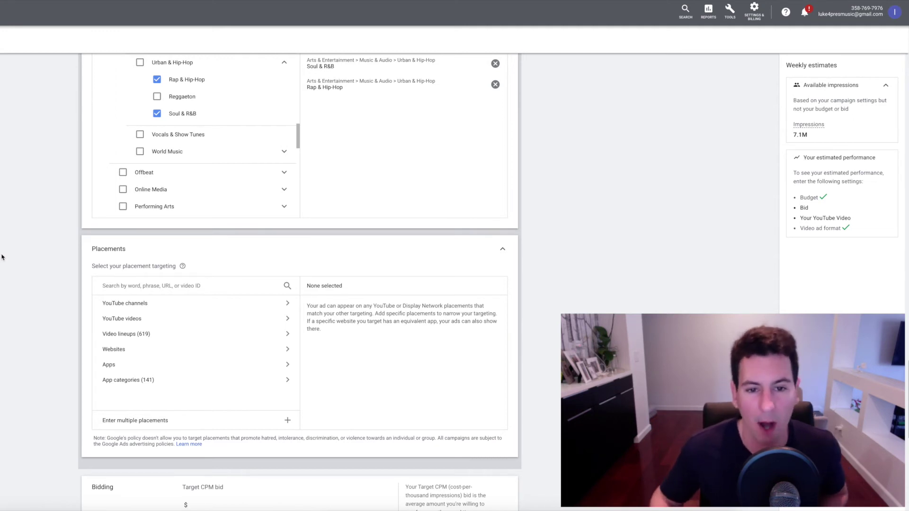
click(154, 286)
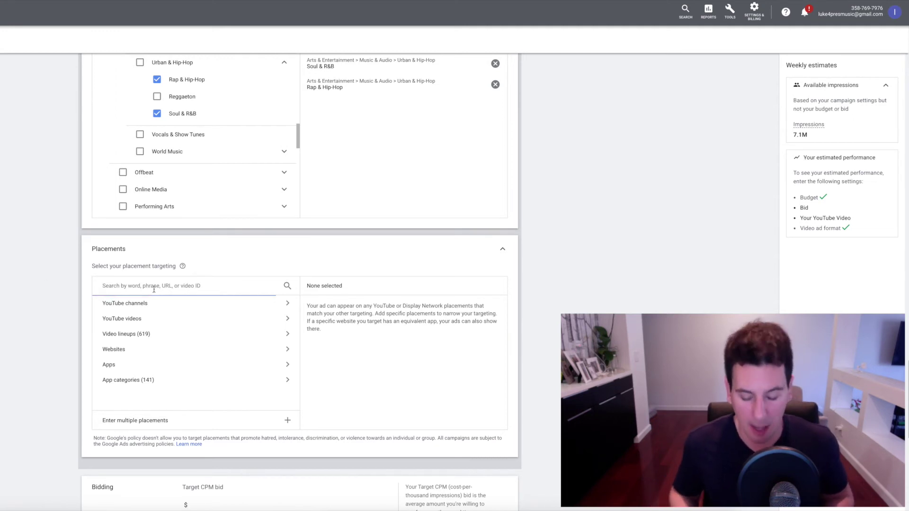
text(smart )
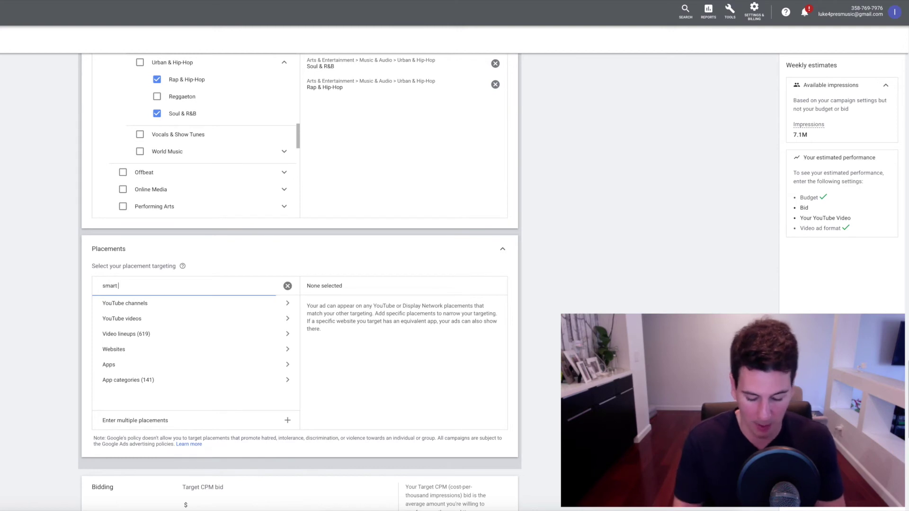
text(rapper)
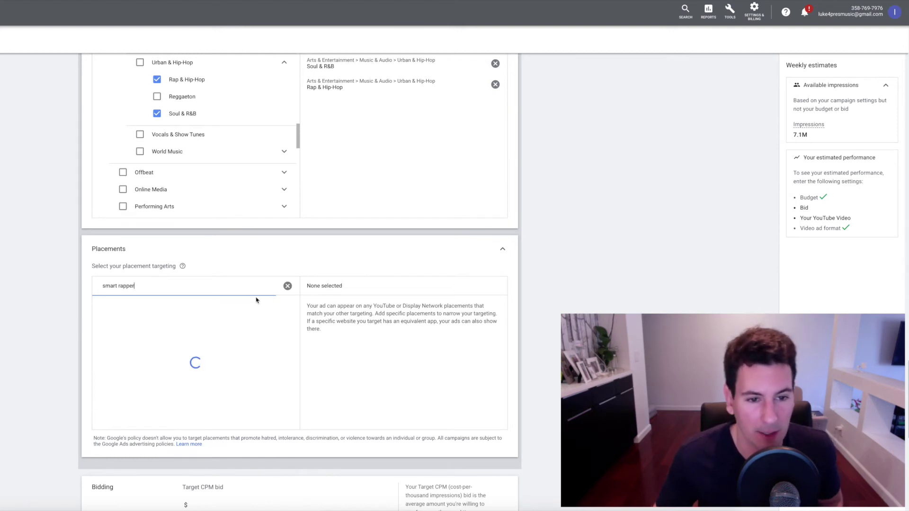
click(250, 304)
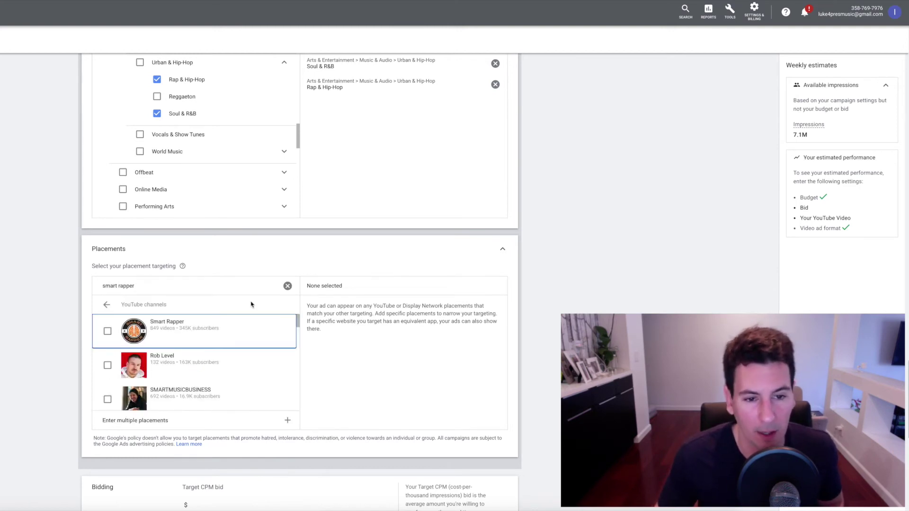
click(107, 331)
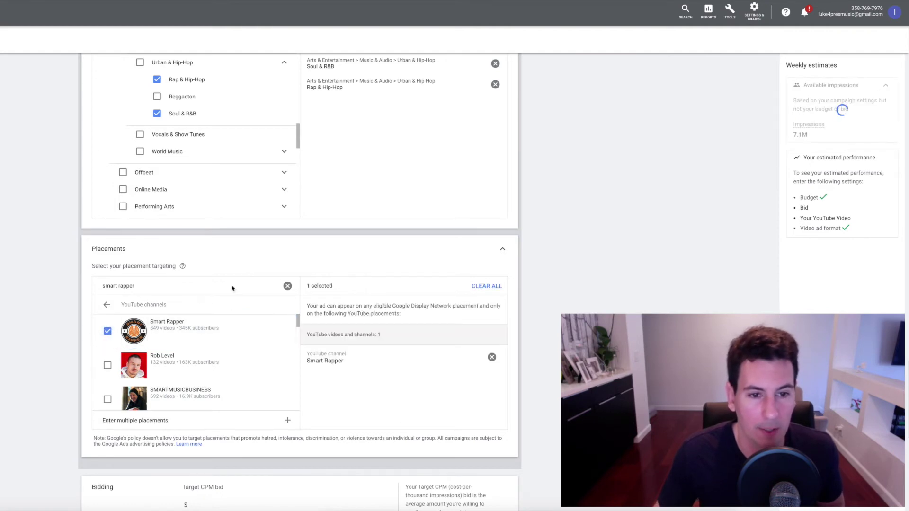
Search the placements for "adam ivy", add the Adam Ivy YouTube channel and clear the search.
double_click(261, 286)
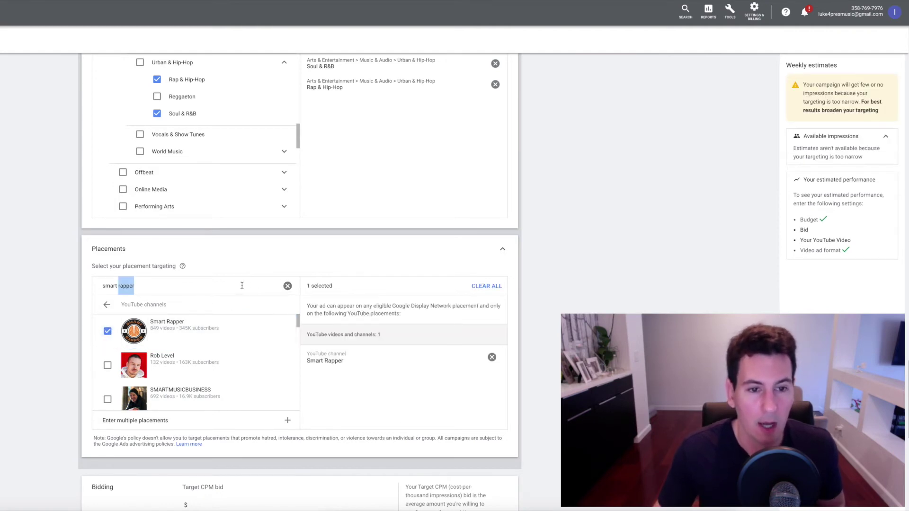
key(ctrl+a)
text(adam ivy)
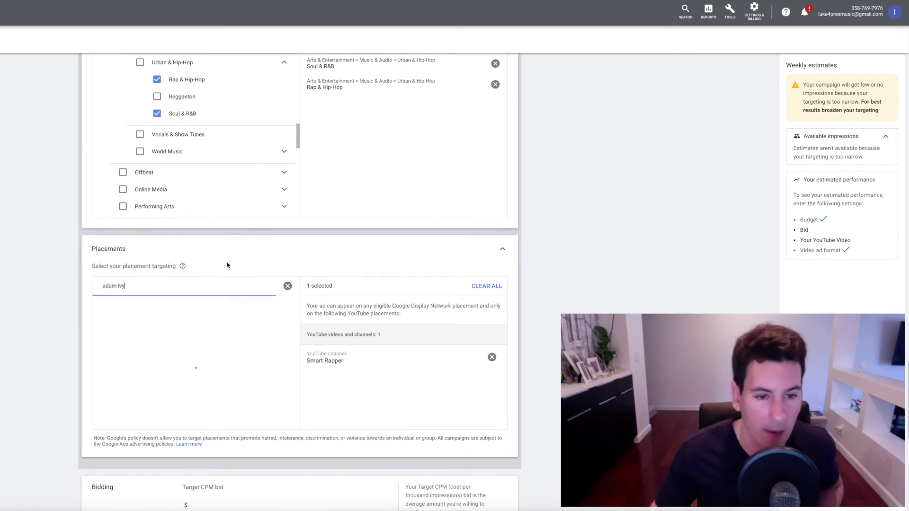
click(108, 332)
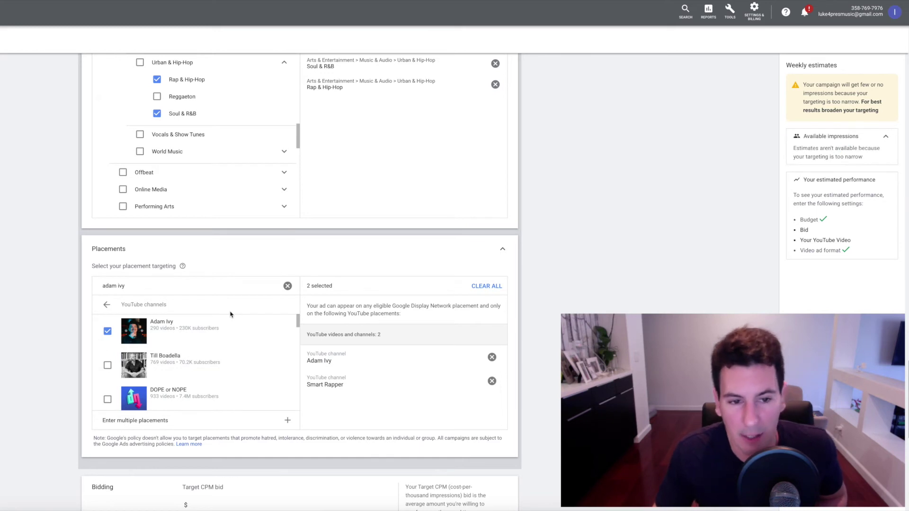
click(288, 286)
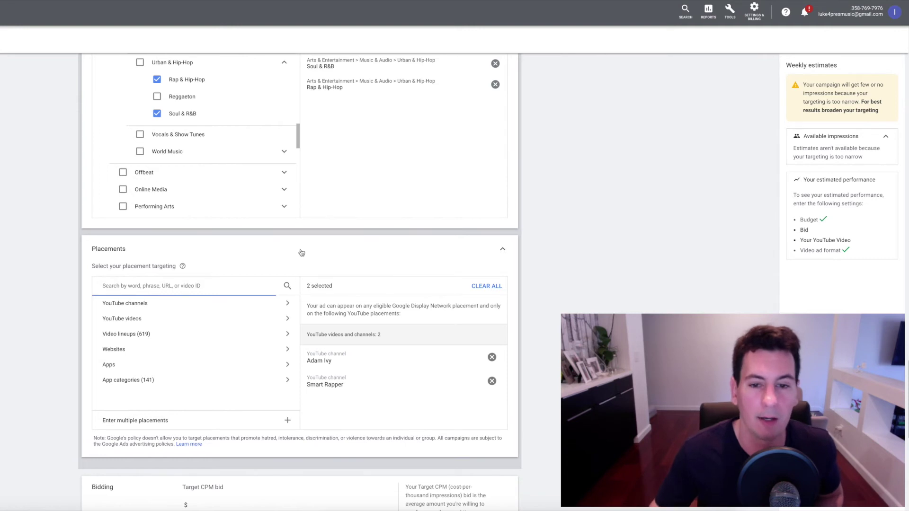
Set the ad group's Target CPM bid to $0.03.
scroll(215, 265, down, 2)
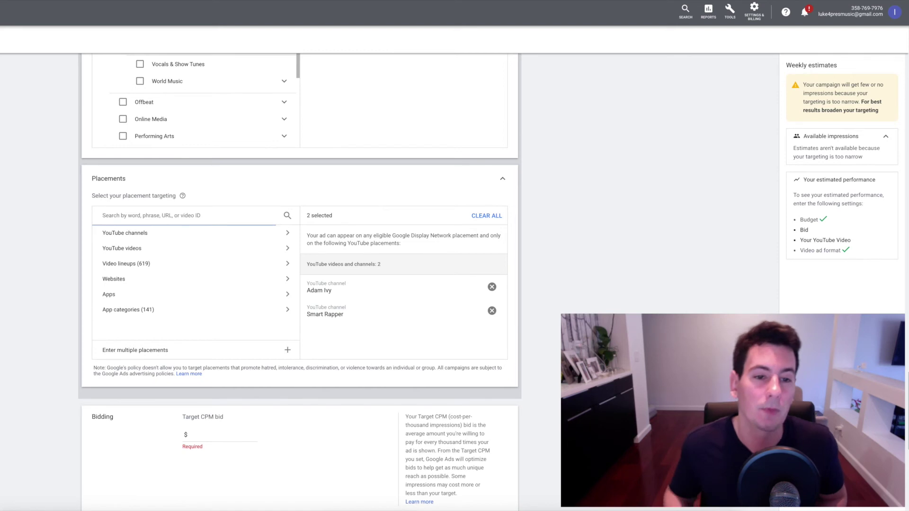
scroll(48, 170, down, 1)
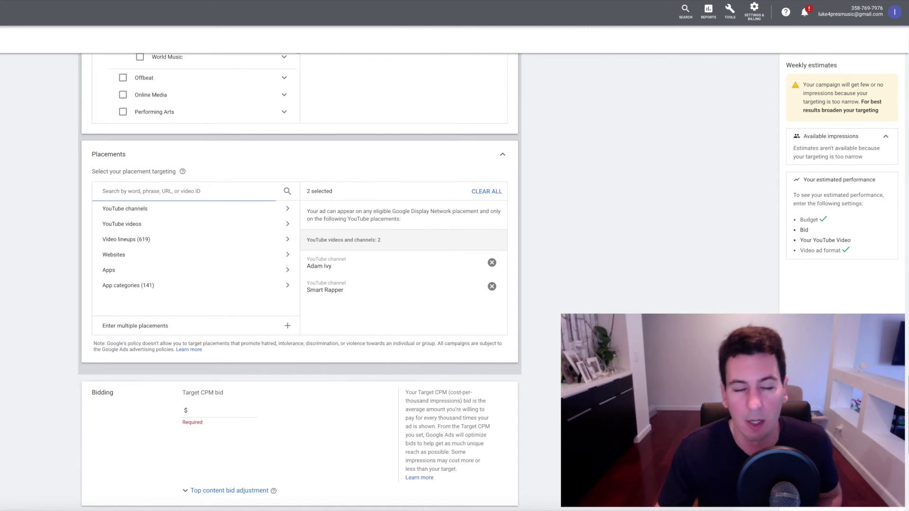
scroll(300, 280, down, 1)
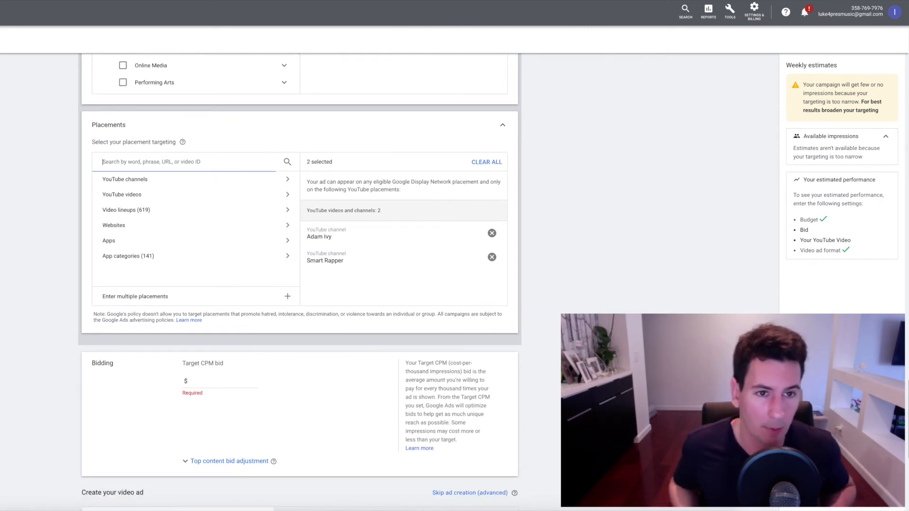
scroll(188, 260, down, 4)
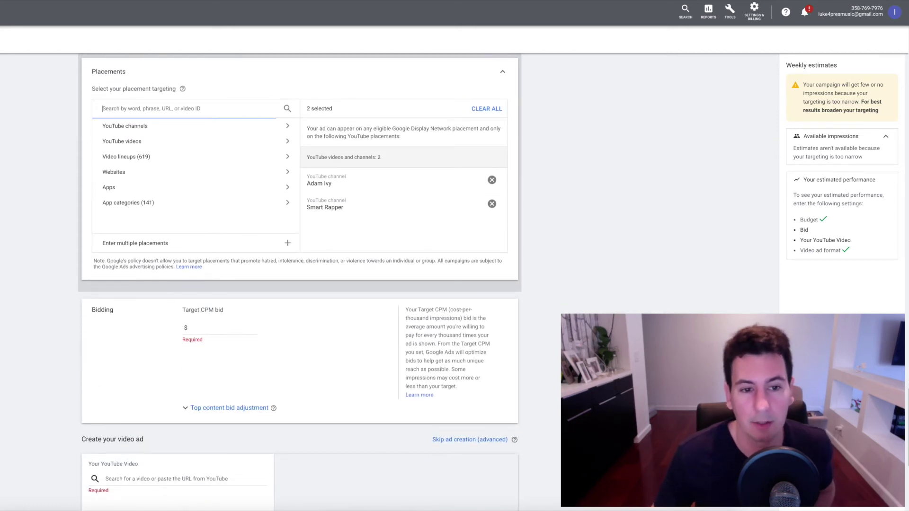
click(212, 221)
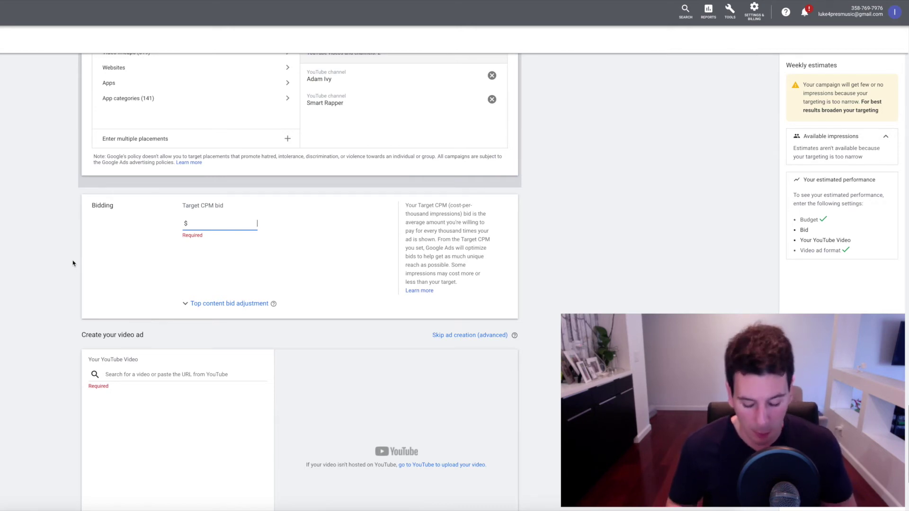
text(0.03)
click(41, 267)
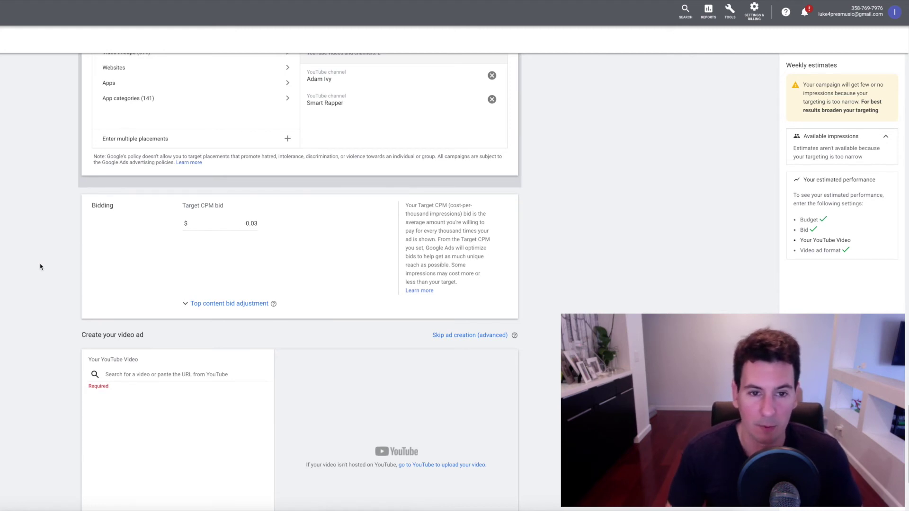
Check the top content bid adjustment option and examine the video ad creation section.
click(212, 310)
click(211, 306)
scroll(217, 331, down, 3)
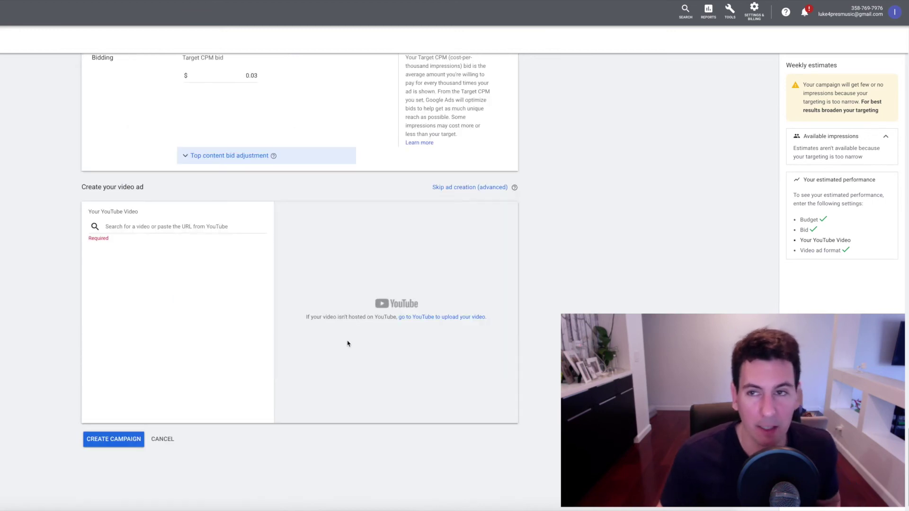
click(157, 226)
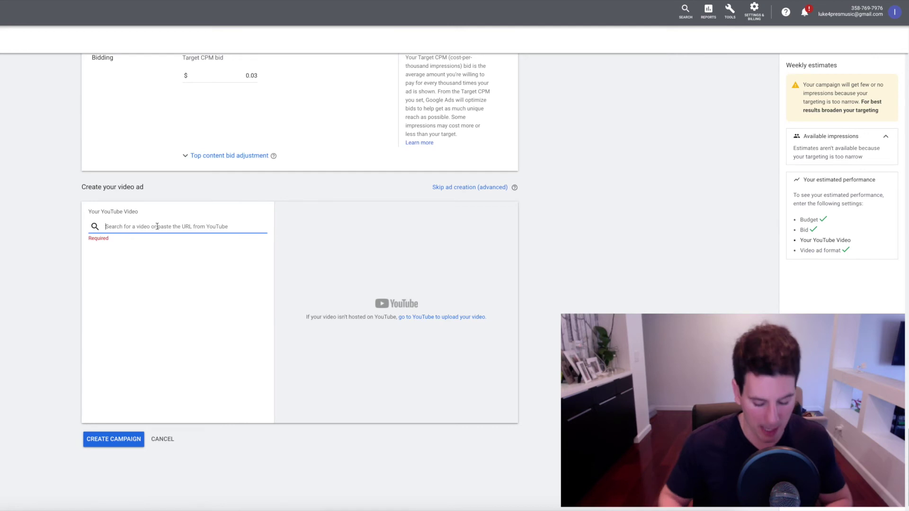
text(https://www.youtube.com/watch?v=-CxA1-RtpHI)
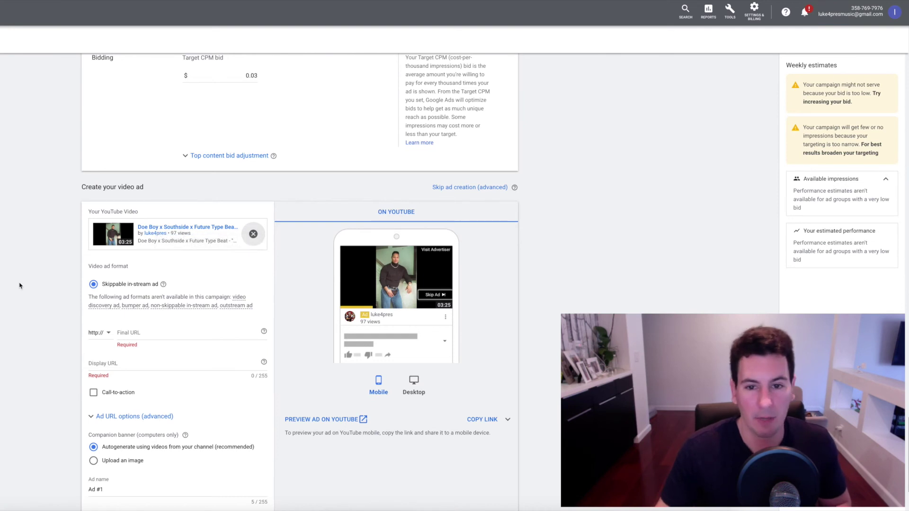
scroll(20, 280, down, 2)
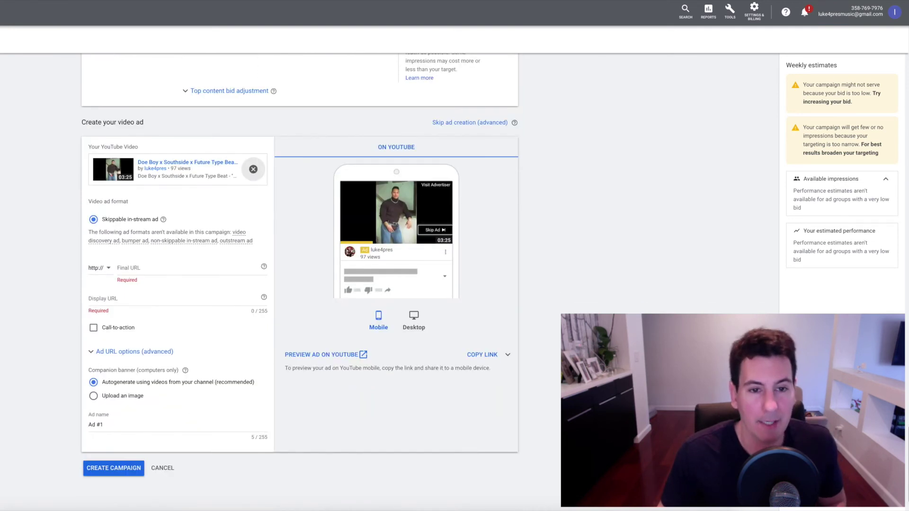
scroll(15, 262, down, 1)
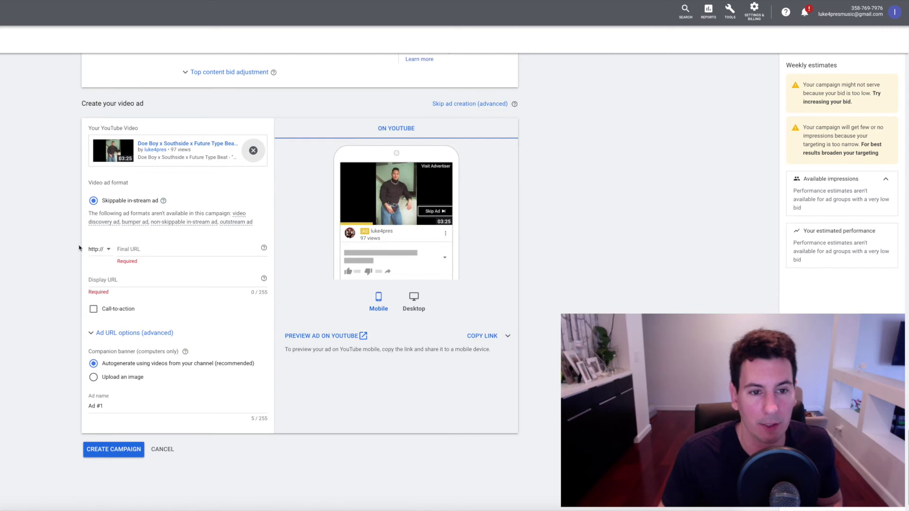
click(137, 251)
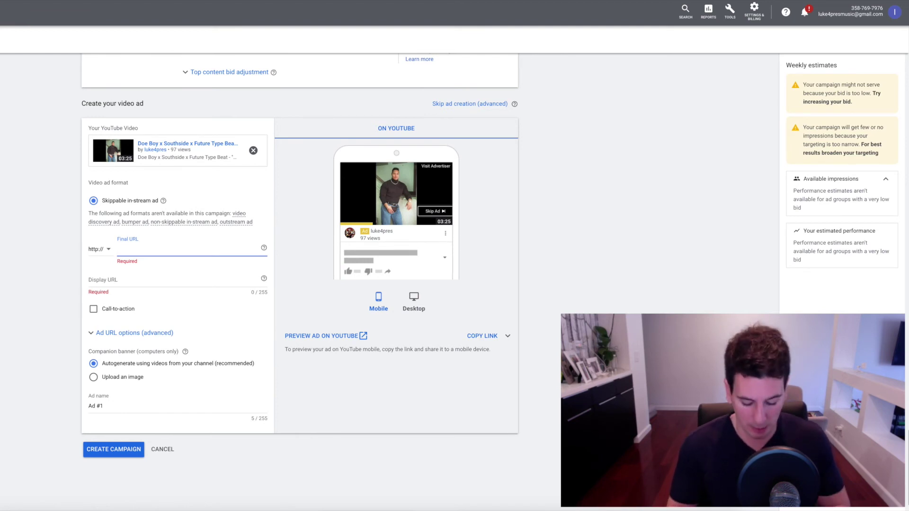
text(www.youtube.com/watch?v=-CxA1-RtpHI)
click(68, 276)
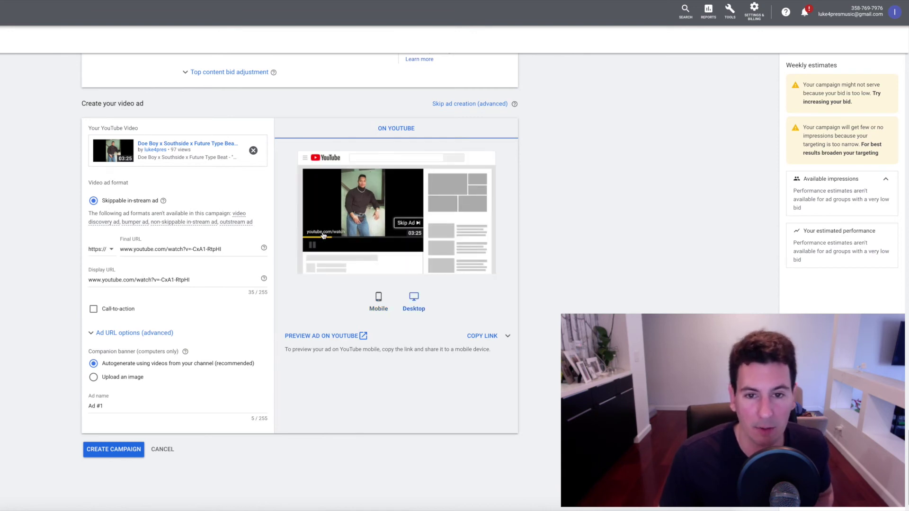
Copy the ad's display URL and try luke4presbeats.com in its place.
triple_click(150, 280)
key(ctrl+c)
text(luke4presbeats.com)
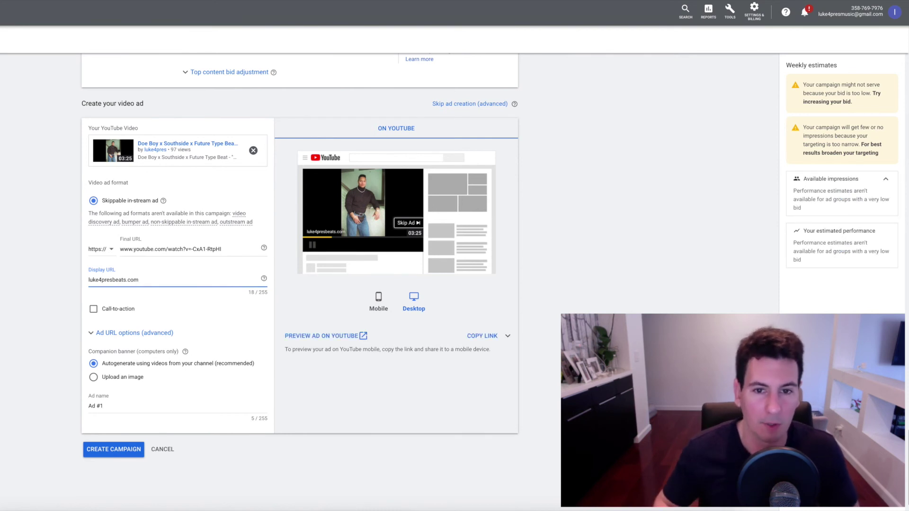
drag(191, 279, 53, 280)
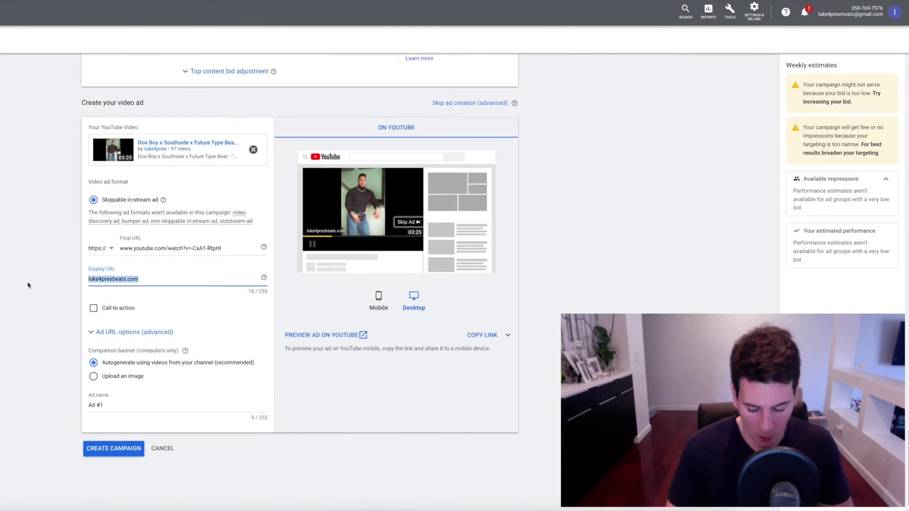
key(ctrl+v)
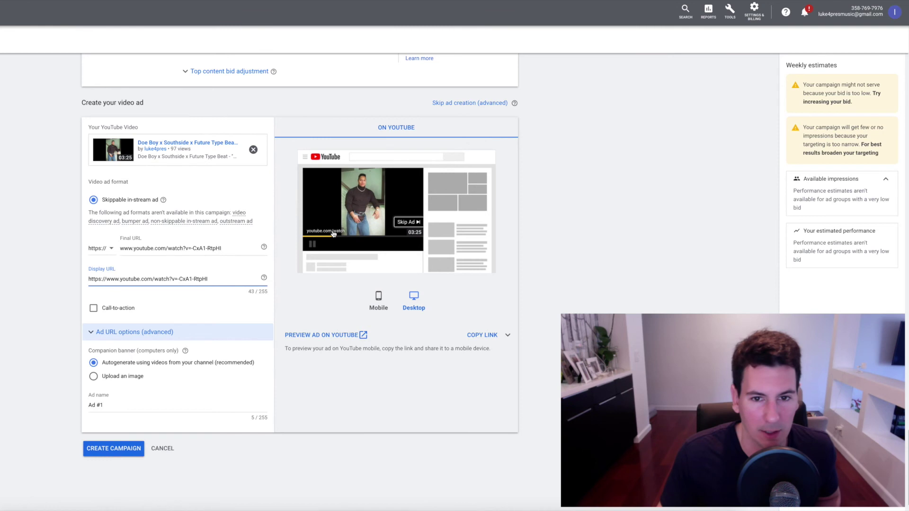
Enable the ad's call-to-action and set its text to "Listen Now".
click(93, 308)
scroll(104, 293, down, 1)
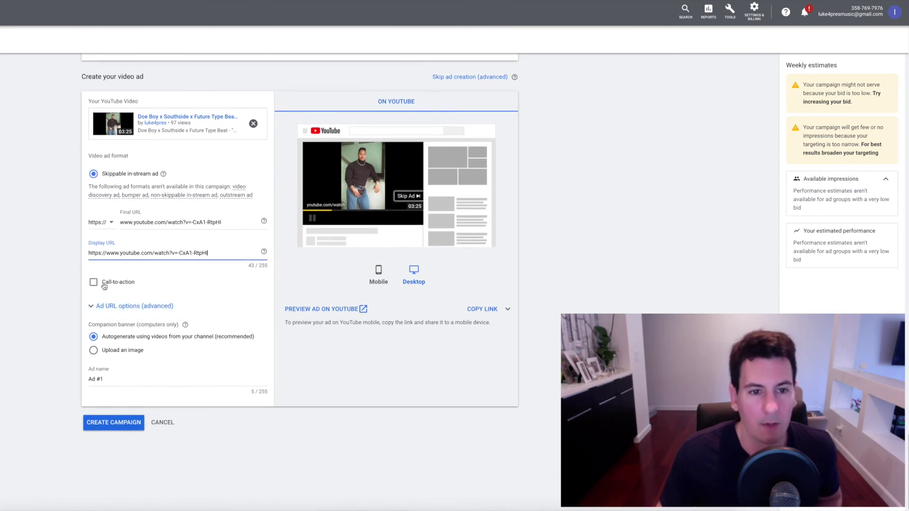
click(190, 308)
text(Liste)
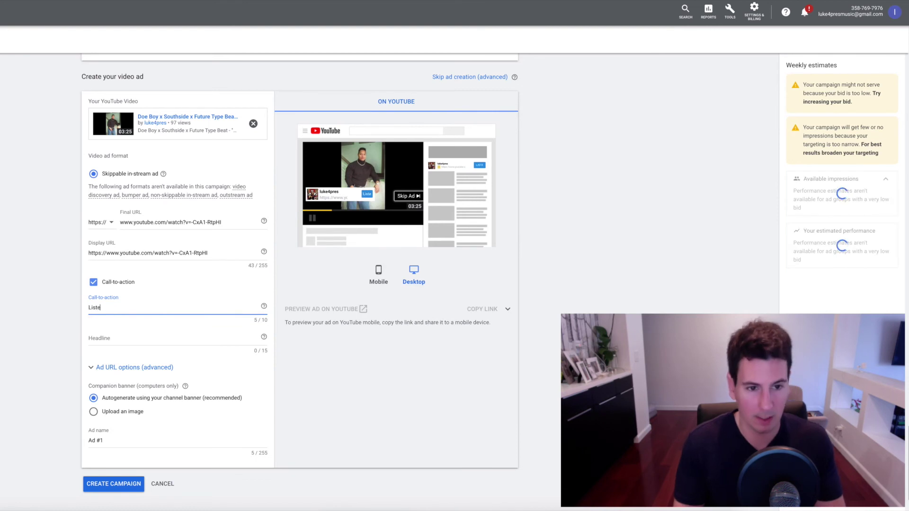
text(n Now)
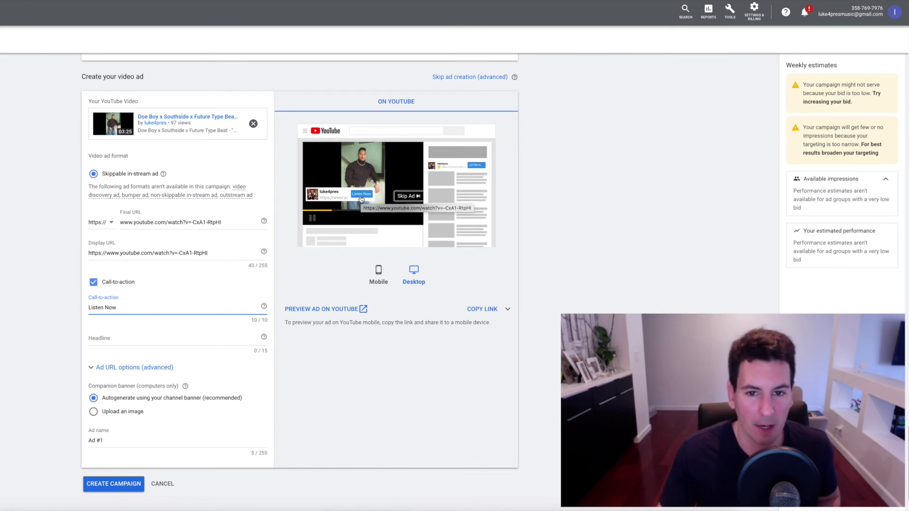
Try "Doe Boy Type Beat" as the call-to-action headline.
click(97, 337)
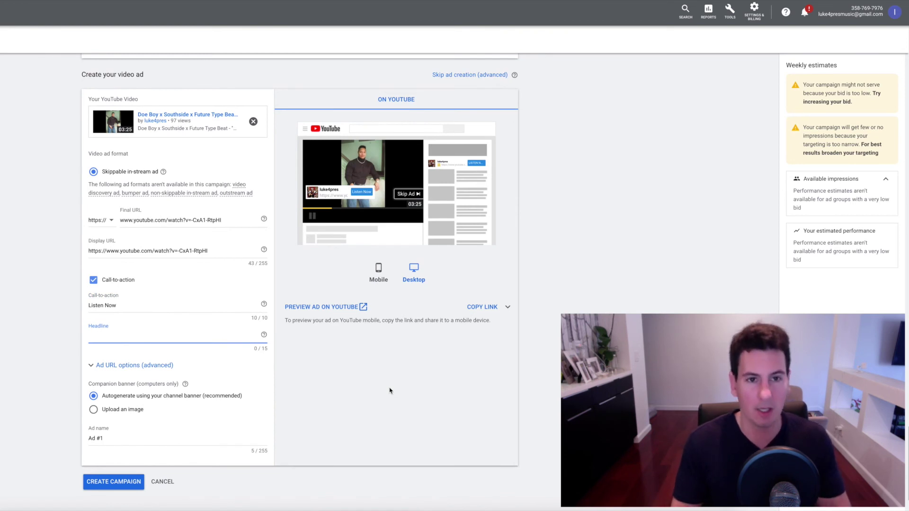
text(Doe Boy)
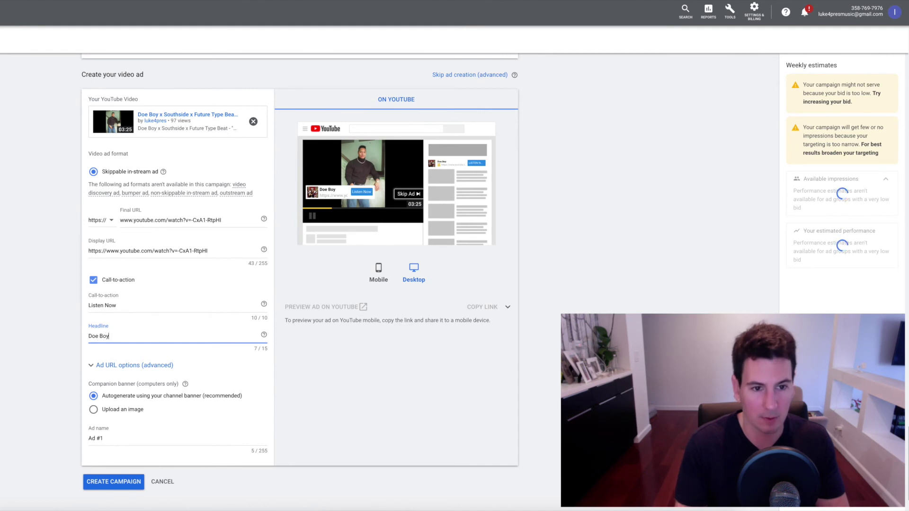
text( Type Beat)
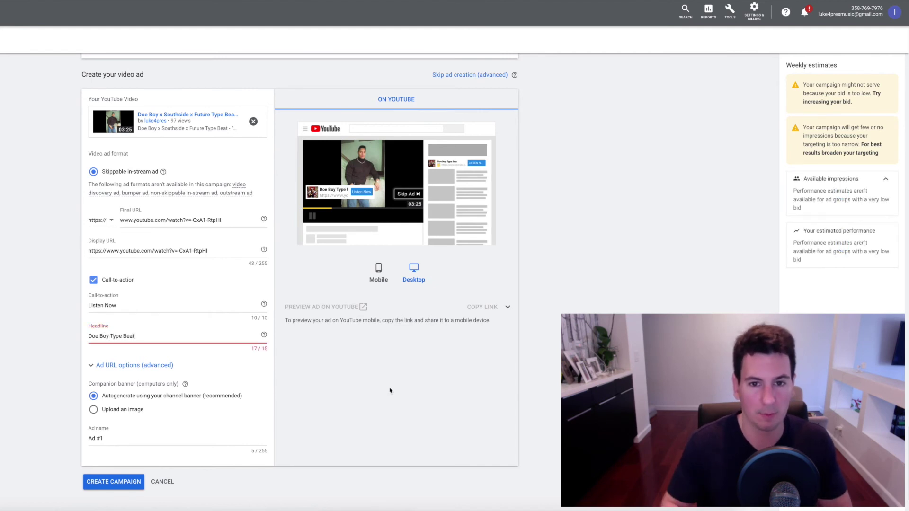
Try replacing the headline with the word Cash in quotation marks and clear the headline again.
click(130, 334)
triple_click(131, 334)
click(137, 332)
drag(138, 332, 84, 336)
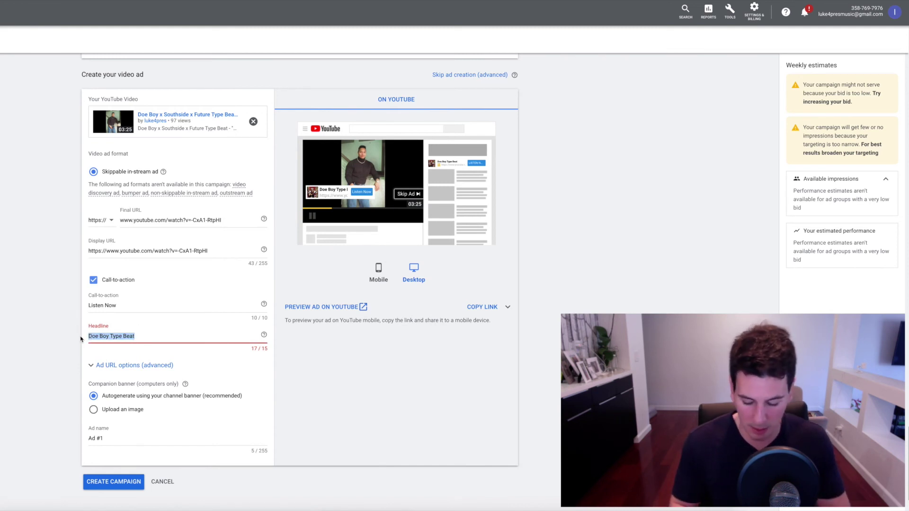
text("Cash)
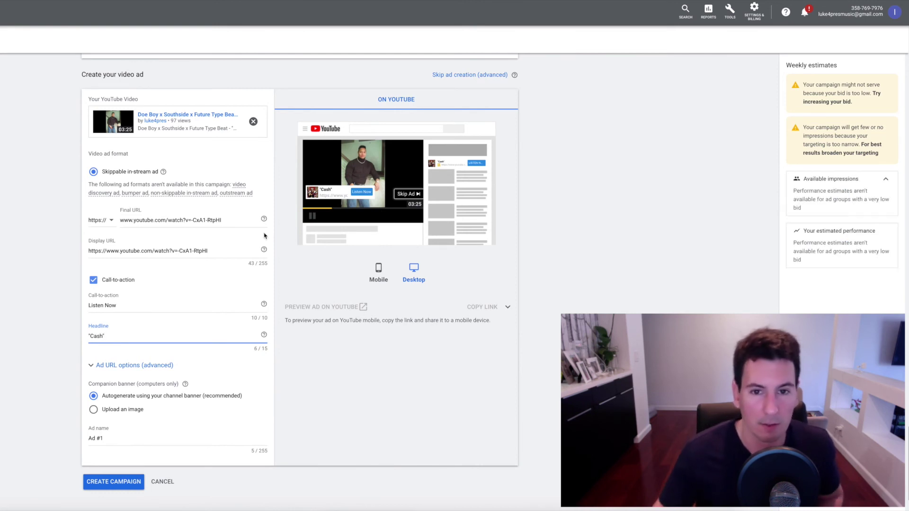
text(")
double_click(119, 337)
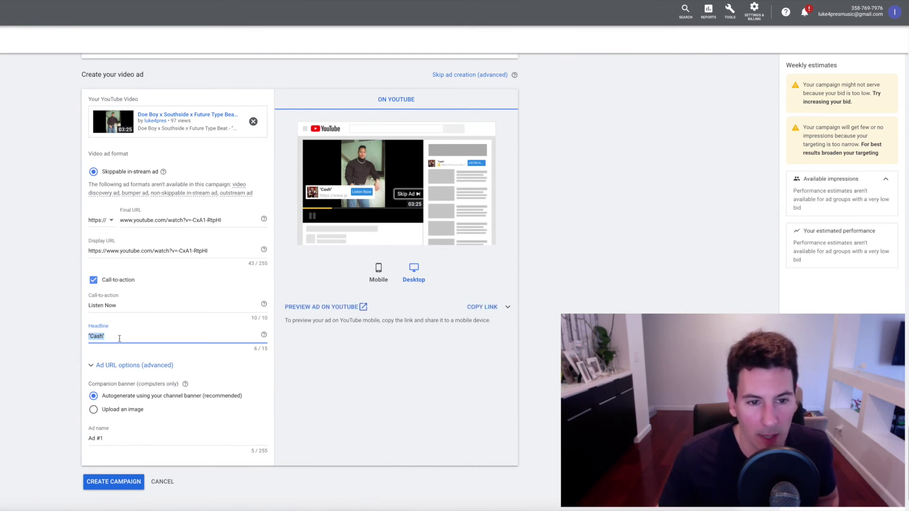
key(BackSpace)
key(Tab)
Examine the companion banner options, the ad name and the ad preview.
scroll(160, 294, down, 2)
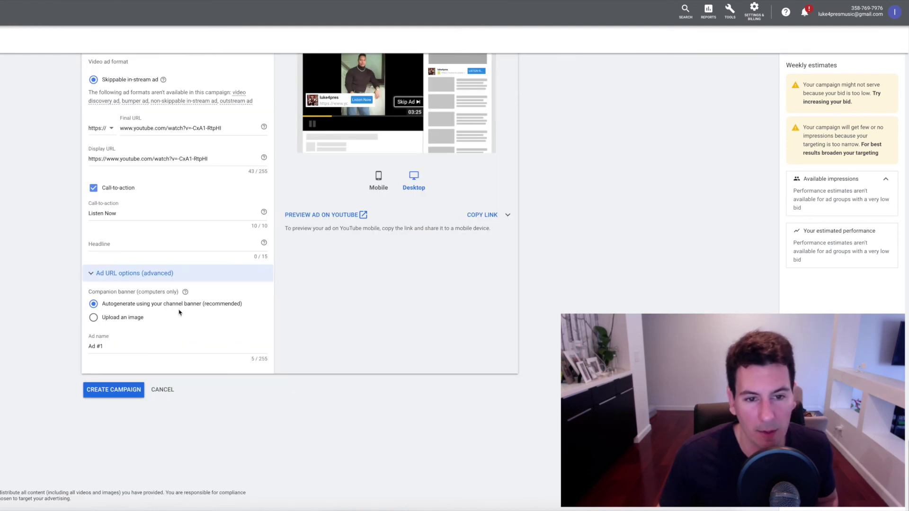
scroll(228, 309, up, 2)
scroll(229, 306, down, 2)
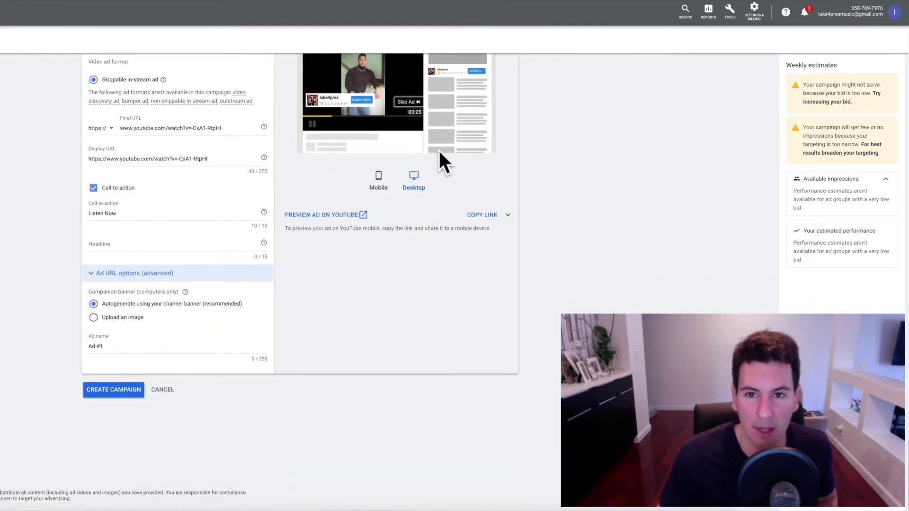
scroll(440, 152, up, 1)
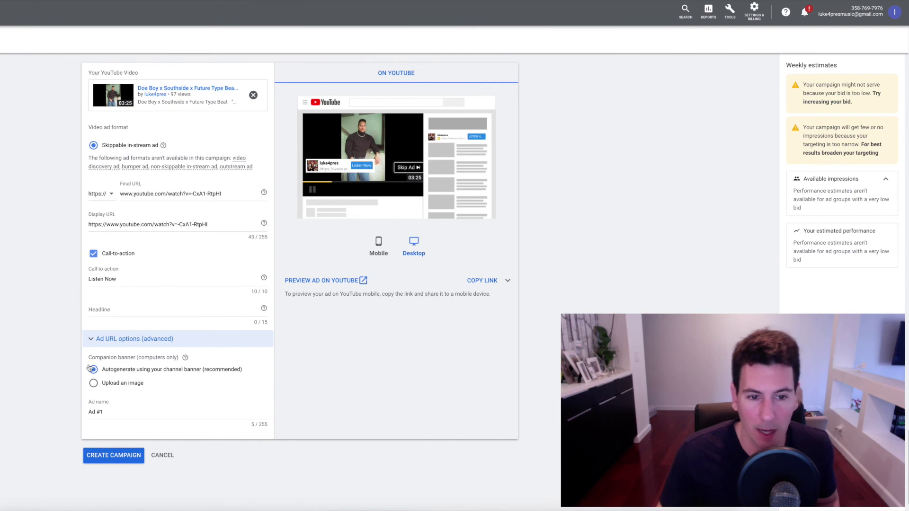
scroll(226, 411, down, 1)
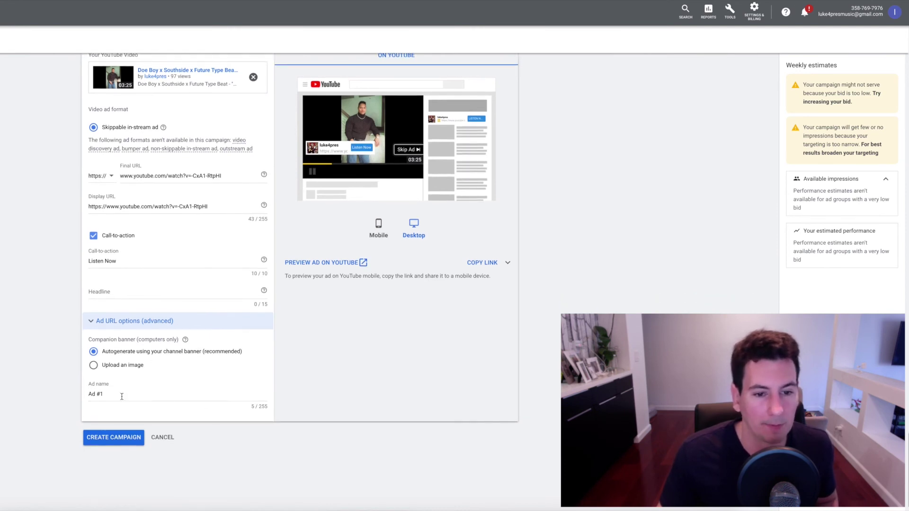
drag(145, 396, 28, 391)
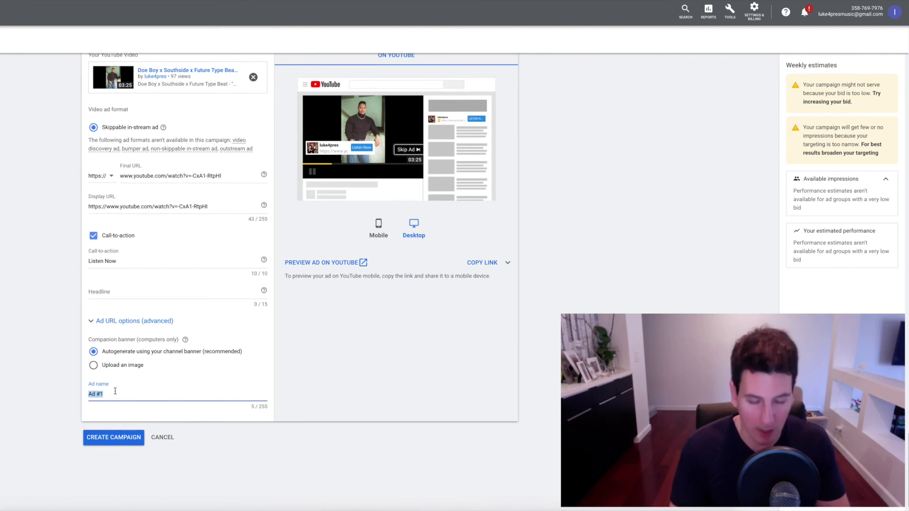
click(8, 321)
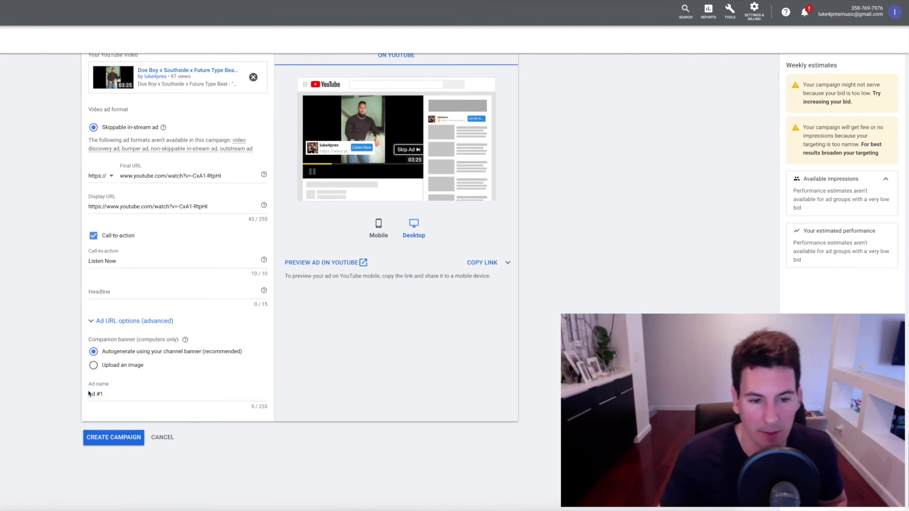
scroll(122, 479, up, 1)
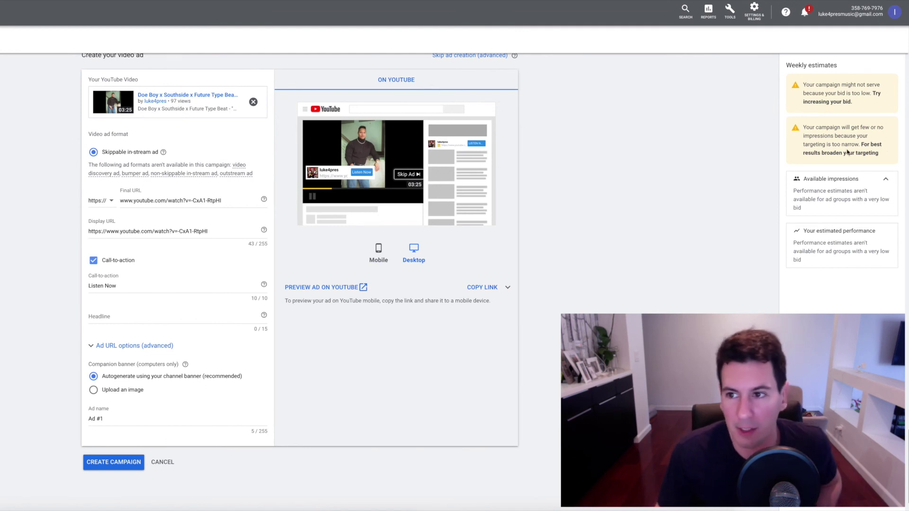
Deselect the Rap & Hip-Hop and Soul & R&B topics in the ad group's topic targeting.
scroll(705, 182, up, 1)
scroll(705, 181, up, 7)
scroll(653, 167, up, 1)
scroll(646, 241, up, 4)
click(158, 92)
click(157, 126)
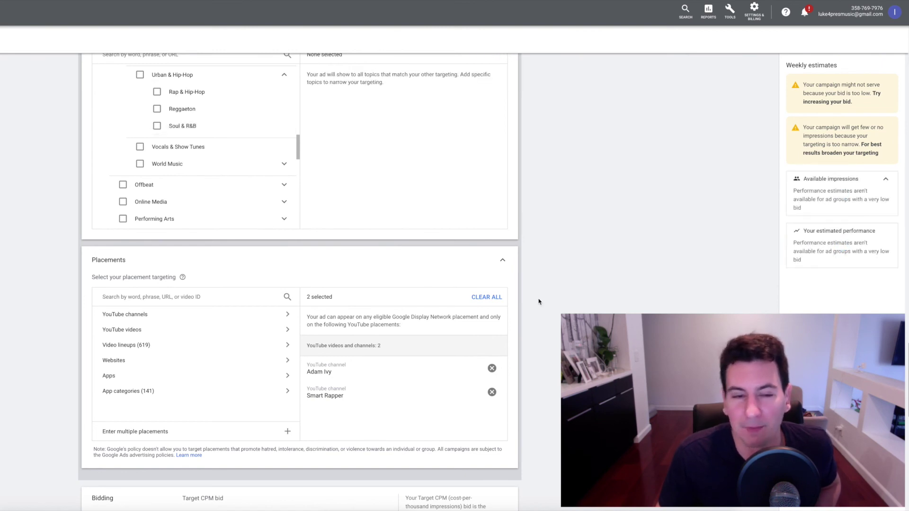
Create the campaign and open its skippable video ad group to view the ads.
scroll(539, 296, down, 9)
scroll(538, 294, down, 4)
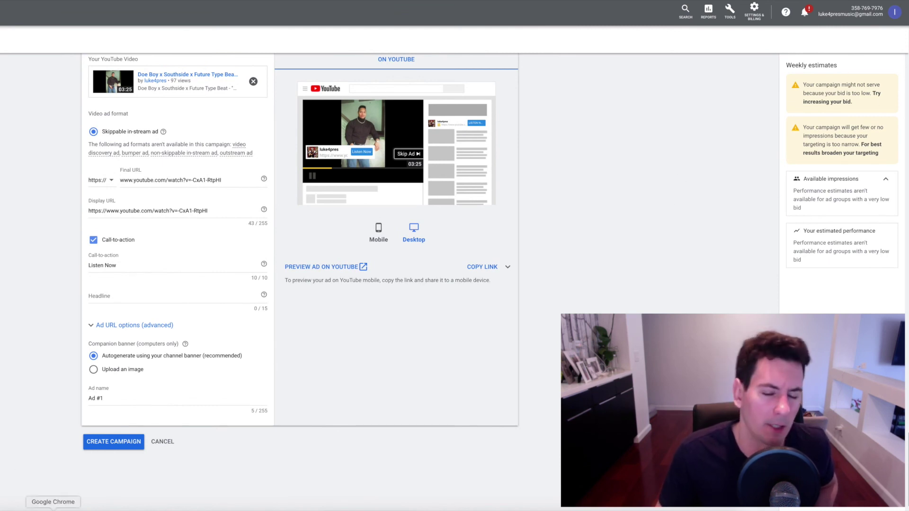
click(107, 445)
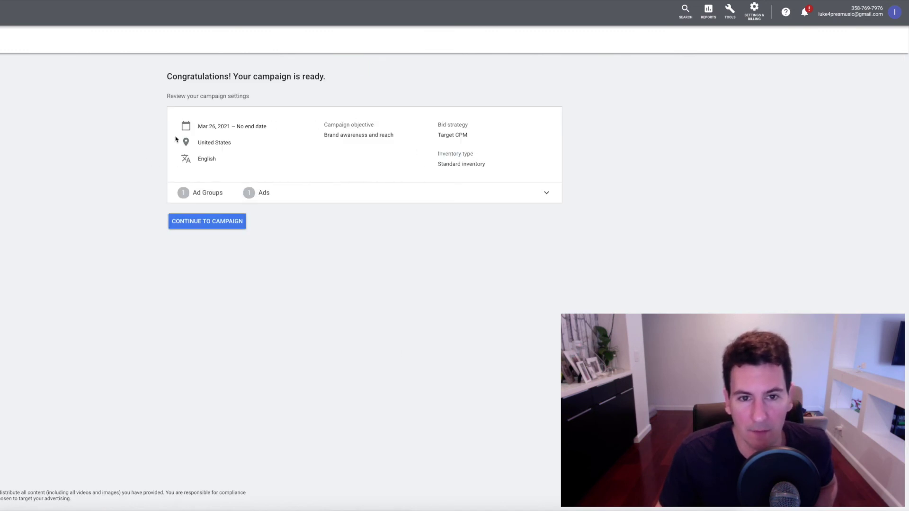
click(212, 222)
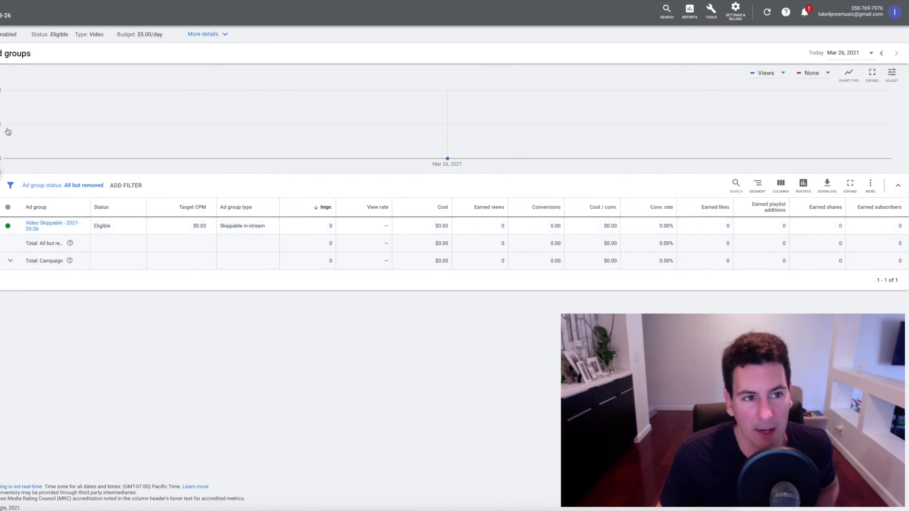
click(52, 223)
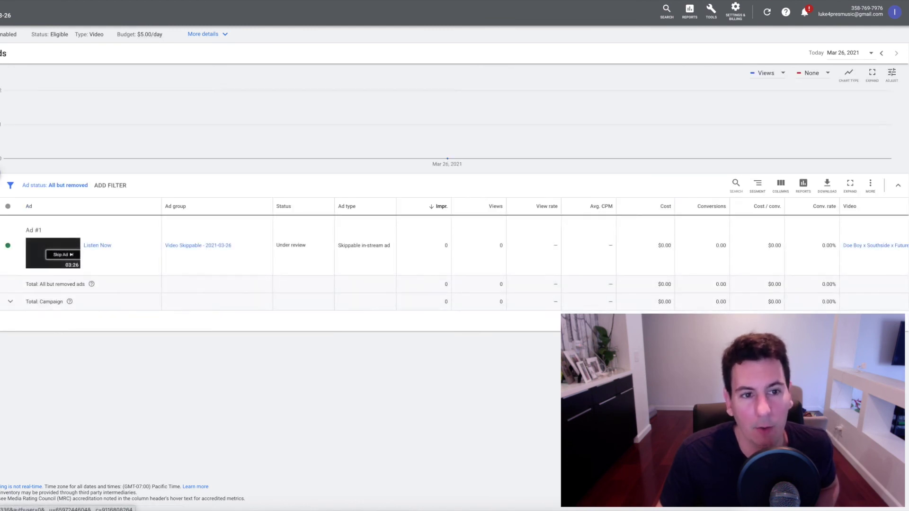